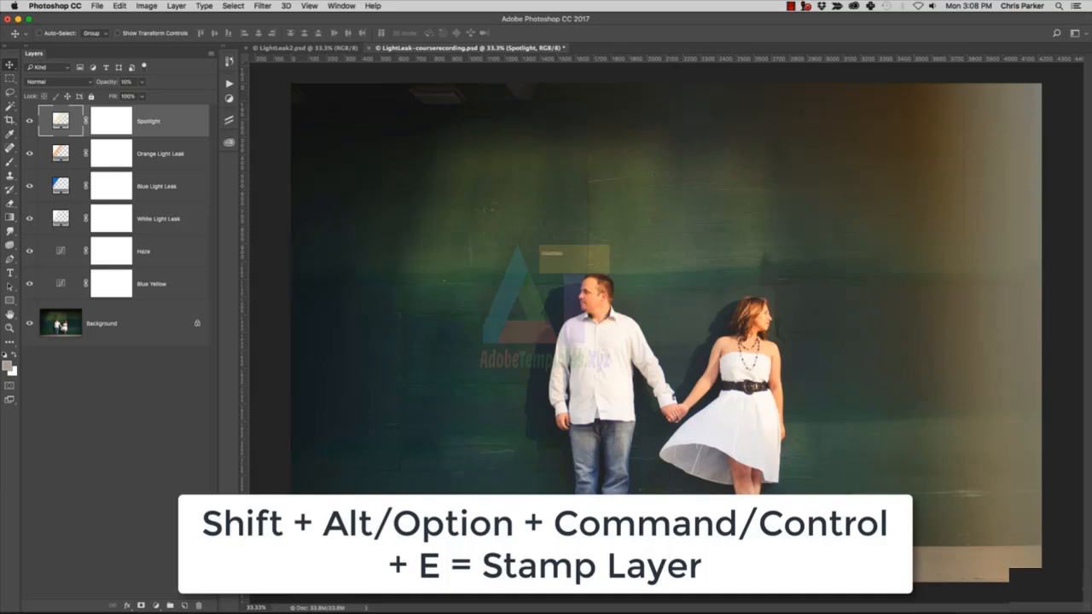
# Step: Stamp all visible layers into a new layer on top and set its blend mode to Overlay
pyautogui.press('alt+shift+super+e')
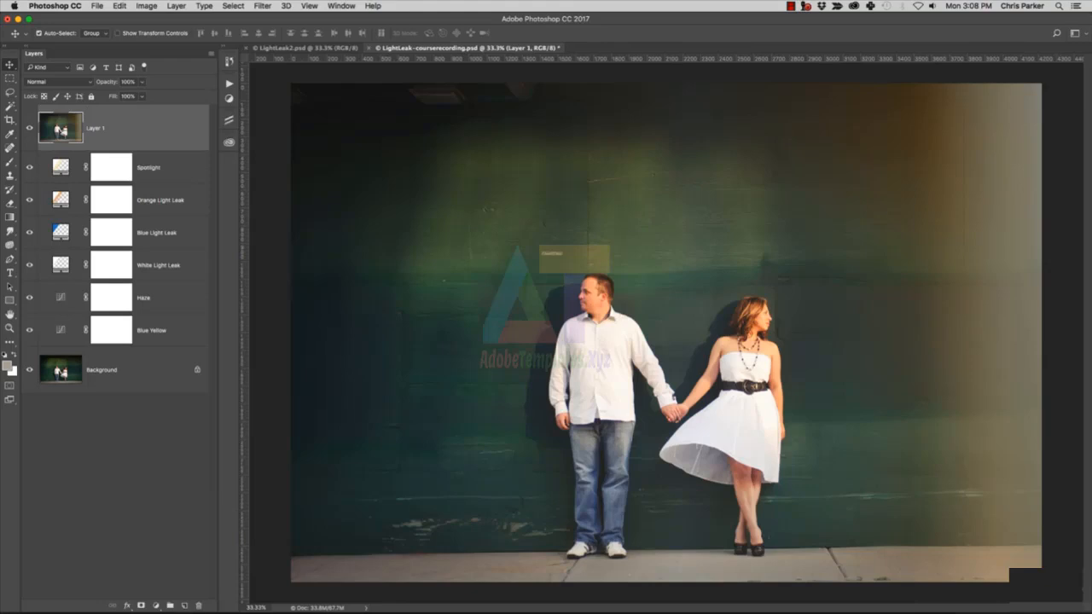
pyautogui.click(68, 82)
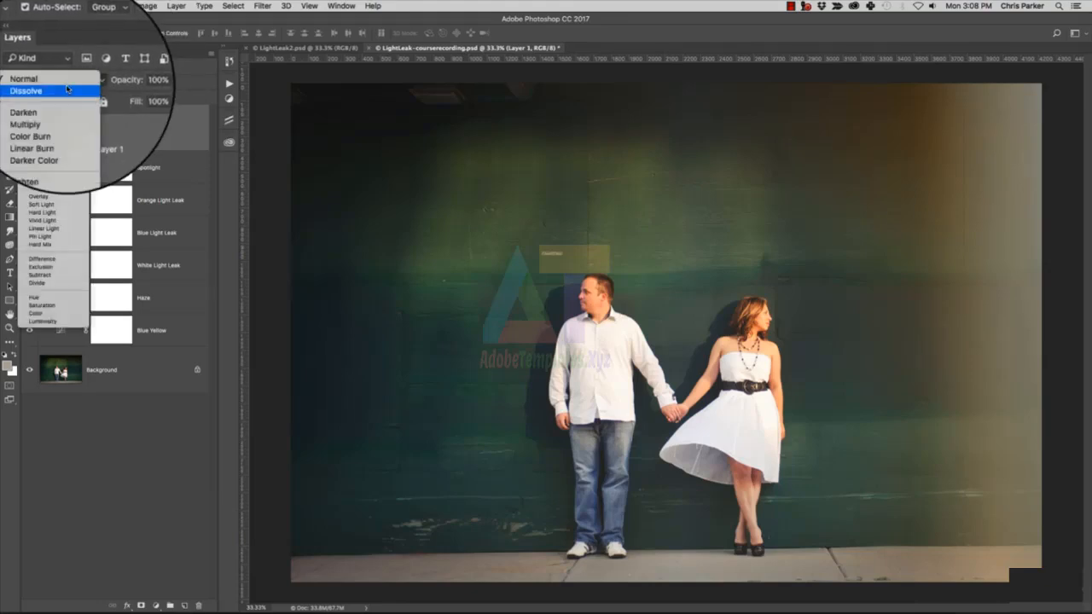
pyautogui.click(52, 196)
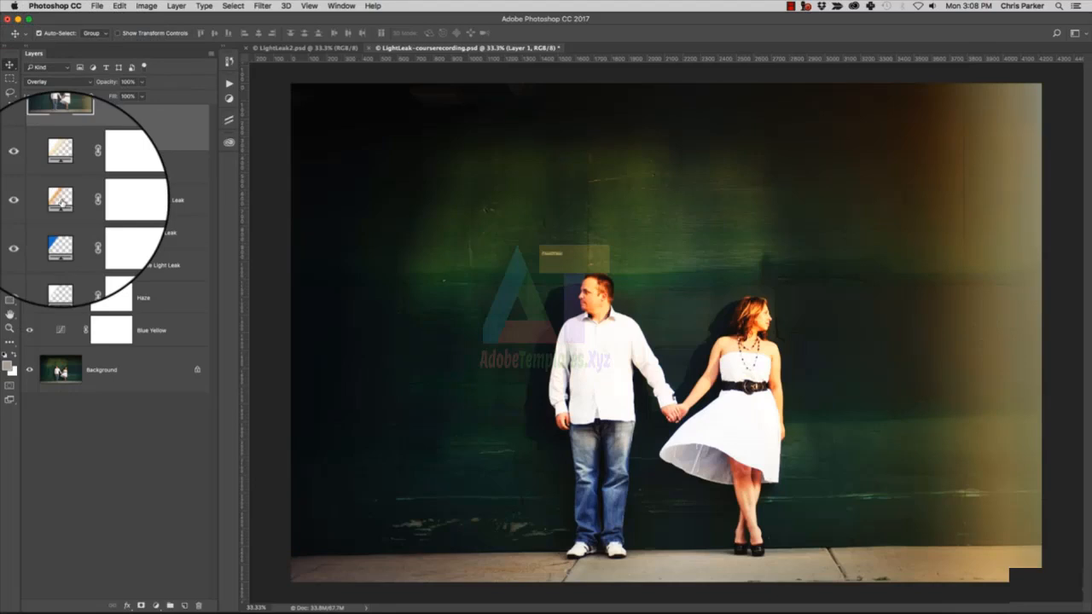
# Step: Apply the High Pass filter to the stamped layer with a radius of 1.7 pixels
pyautogui.click(263, 6)
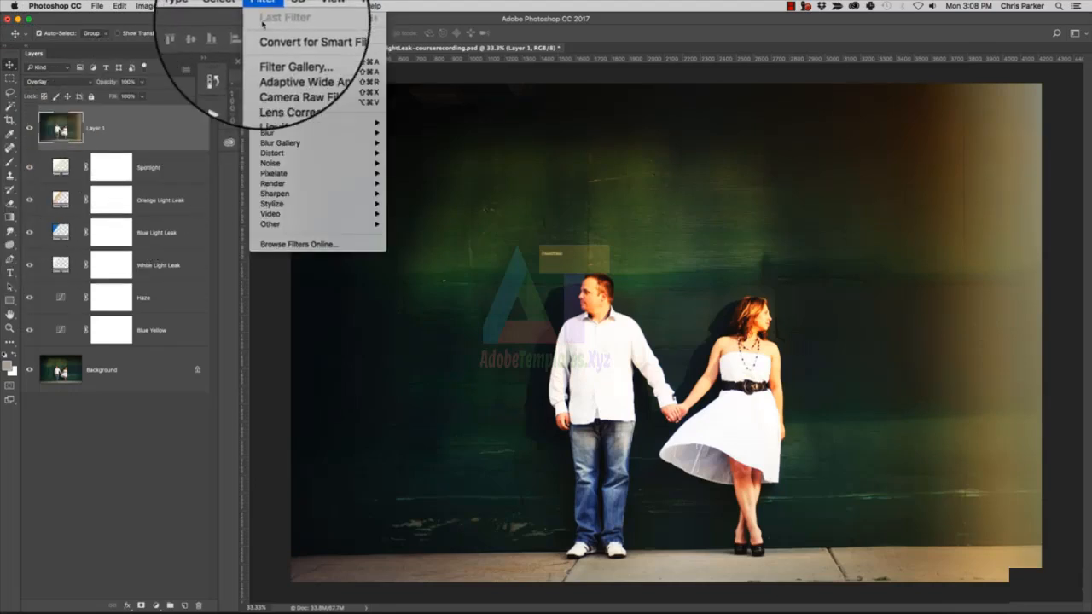
pyautogui.moveTo(282, 224)
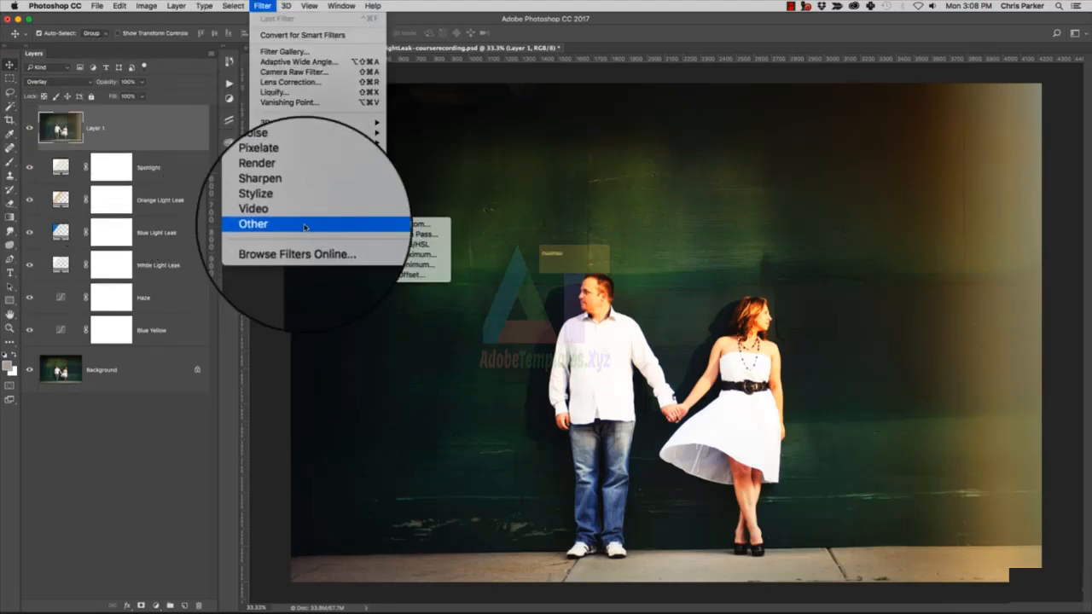
pyautogui.click(414, 236)
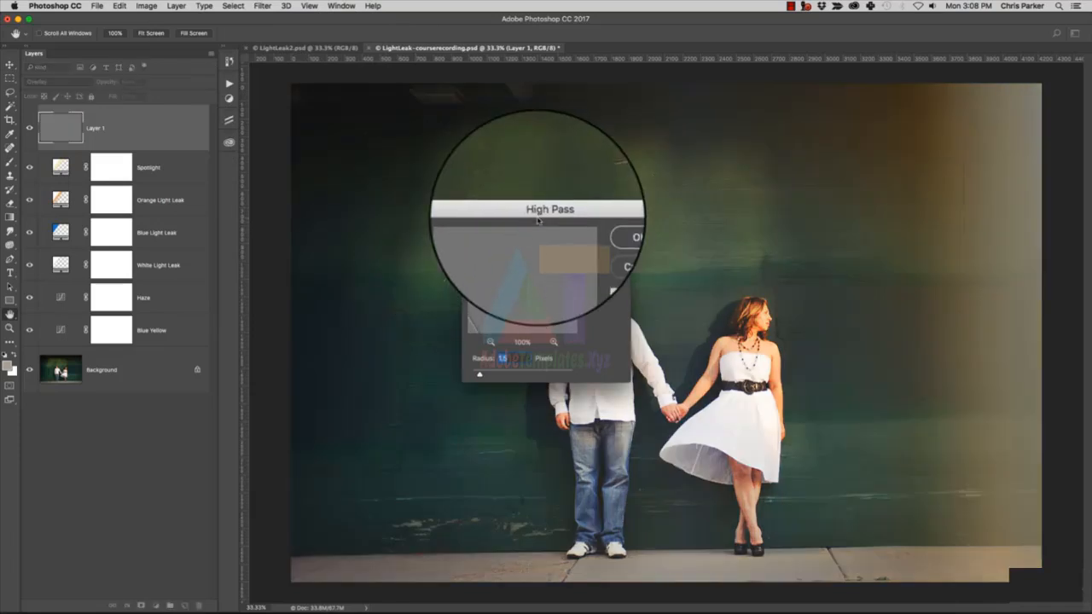
pyautogui.moveTo(538, 213); pyautogui.dragTo(426, 222)
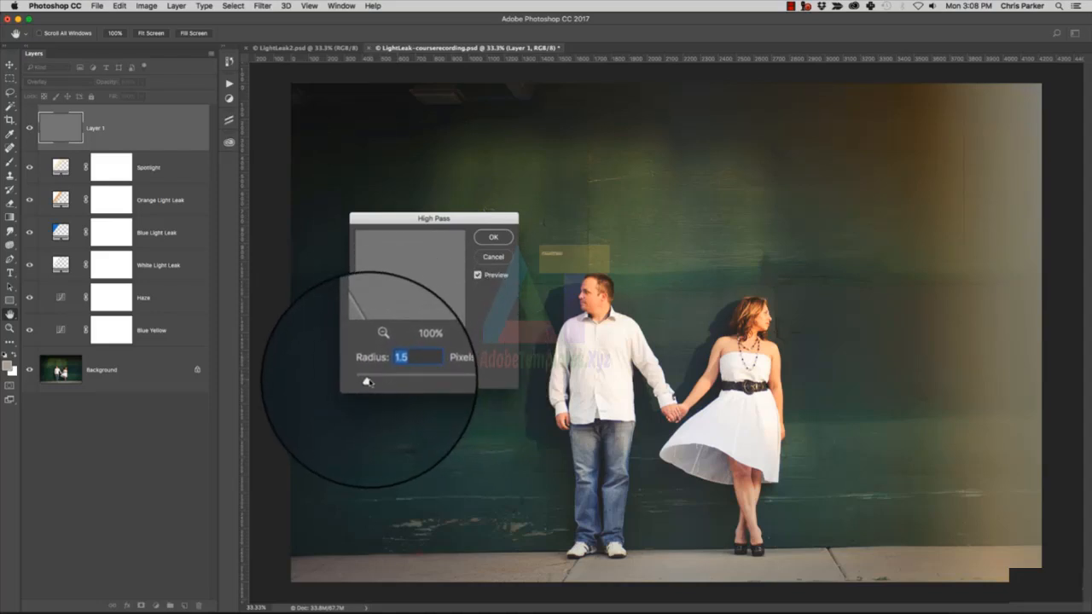
pyautogui.moveTo(368, 382); pyautogui.dragTo(369, 382)
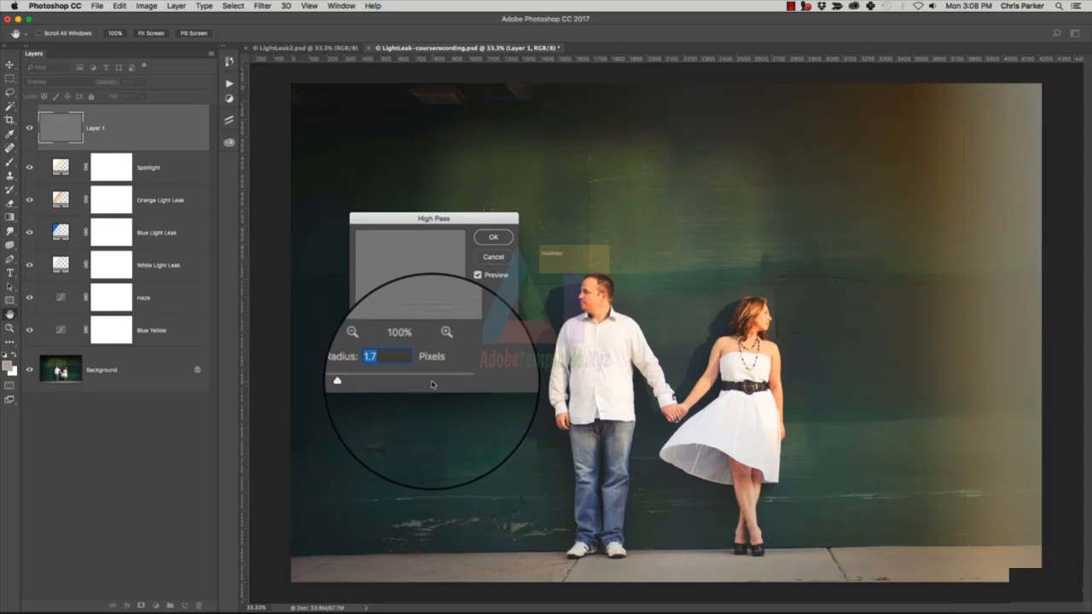
pyautogui.click(494, 238)
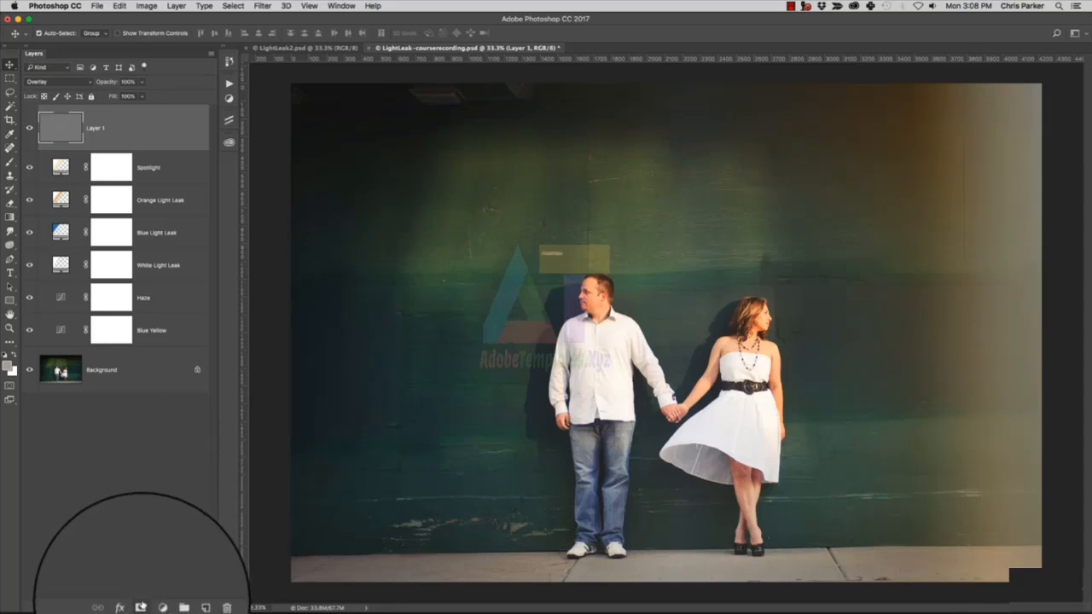
# Step: Add a layer mask to the stamped layer, invert it to black, and rename the layer Sharpening
pyautogui.click(141, 606)
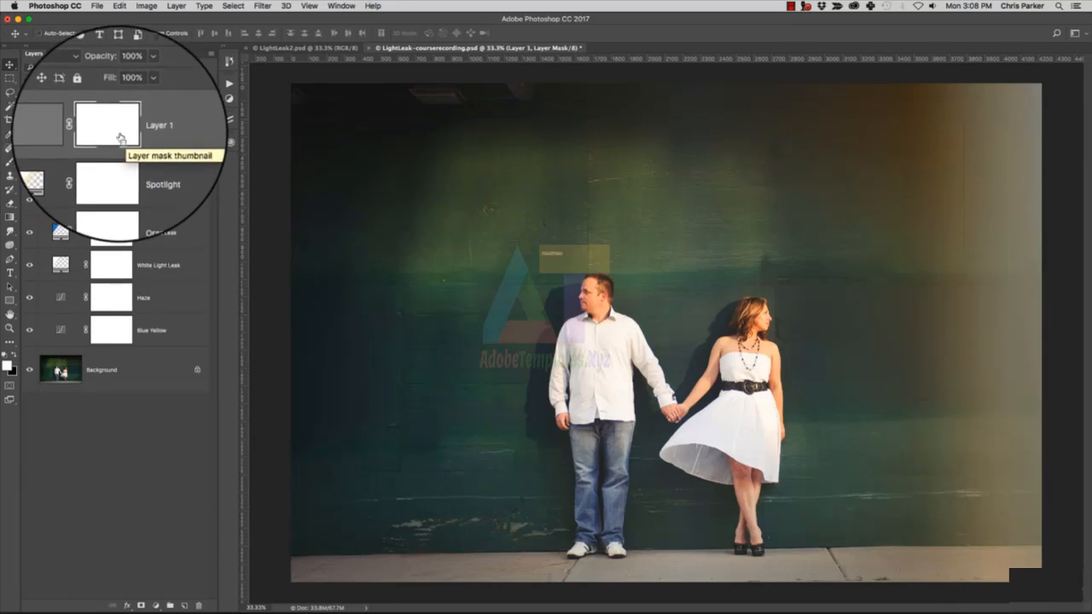
pyautogui.press('super+i')
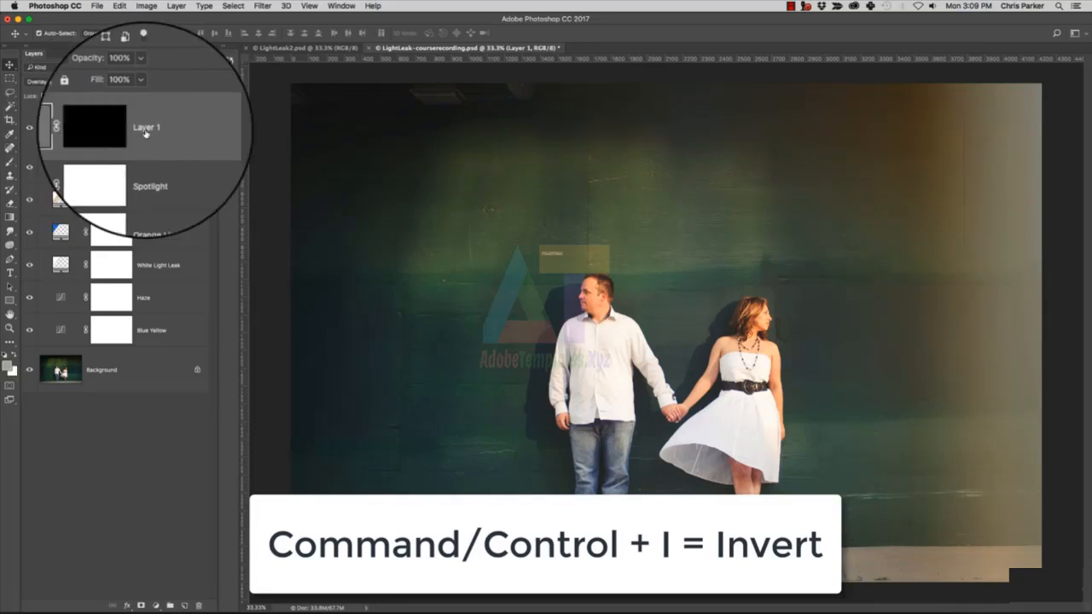
pyautogui.doubleClick(146, 128)
pyautogui.write('Sharpening')
pyautogui.press('Return')
# Step: Paint white on the Sharpening layer's mask over the man's face, using a 100 px brush
pyautogui.press('b')
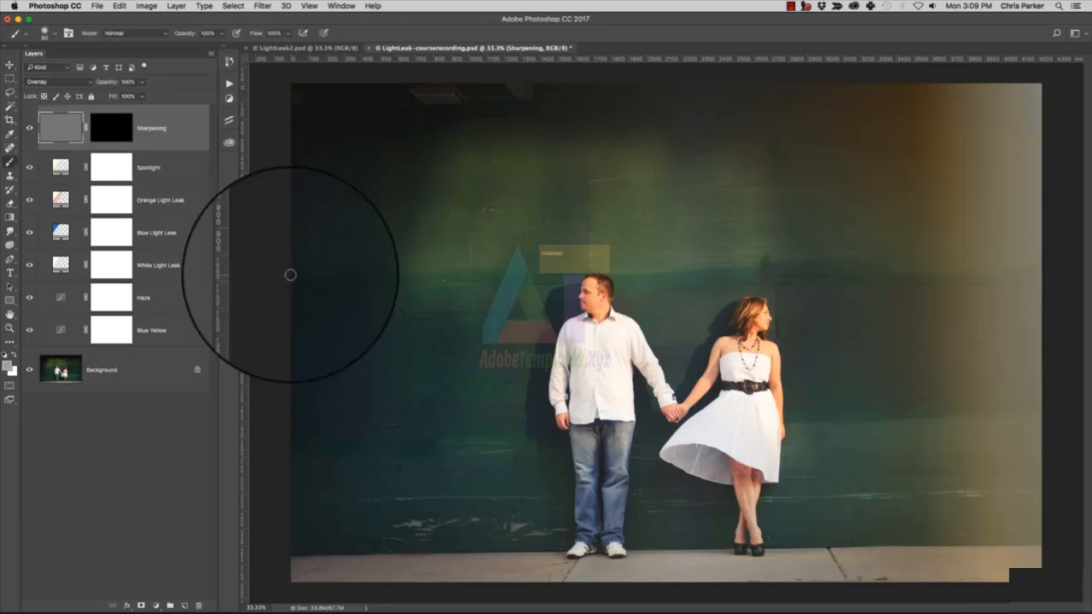
pyautogui.press(']')
pyautogui.press(']')
pyautogui.press(']')
pyautogui.press(']')
pyautogui.press(']')
pyautogui.press(']')
pyautogui.press(']')
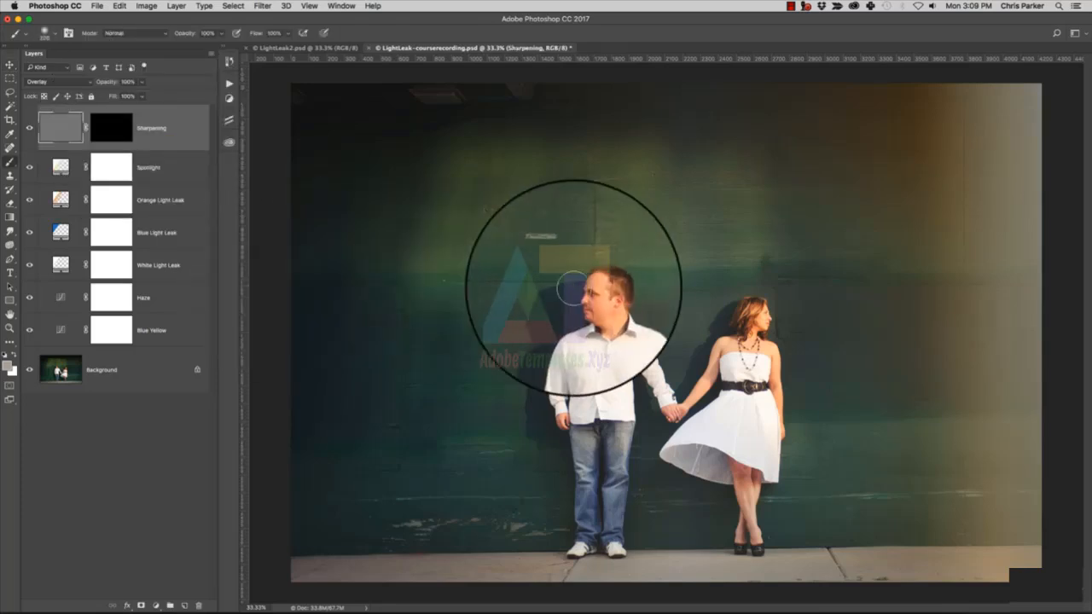
pyautogui.press('[')
pyautogui.press('[')
pyautogui.press('[')
pyautogui.press('[')
pyautogui.press('[')
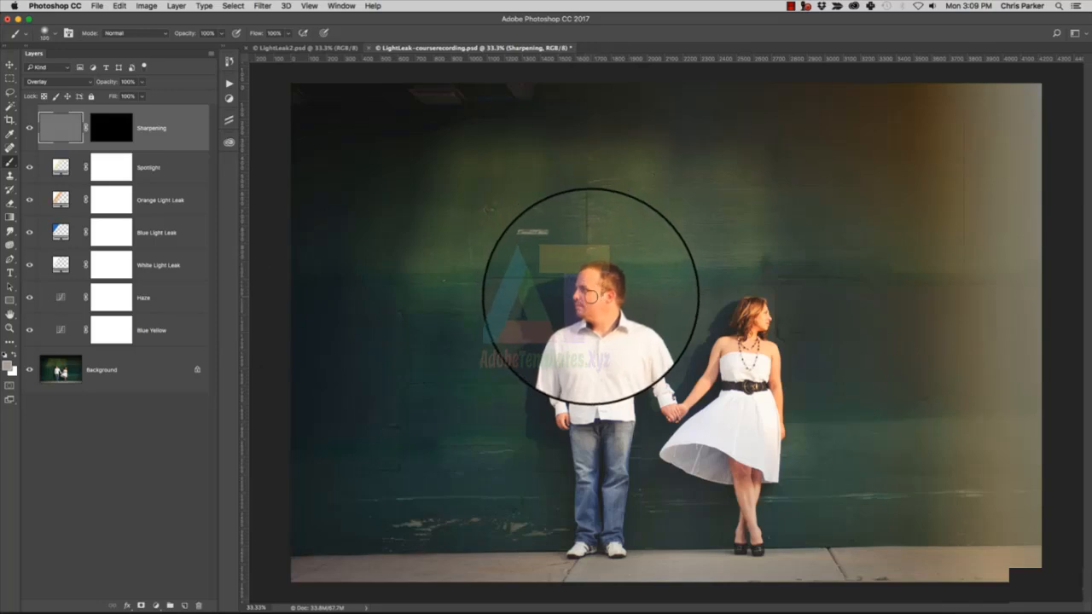
pyautogui.press('z')
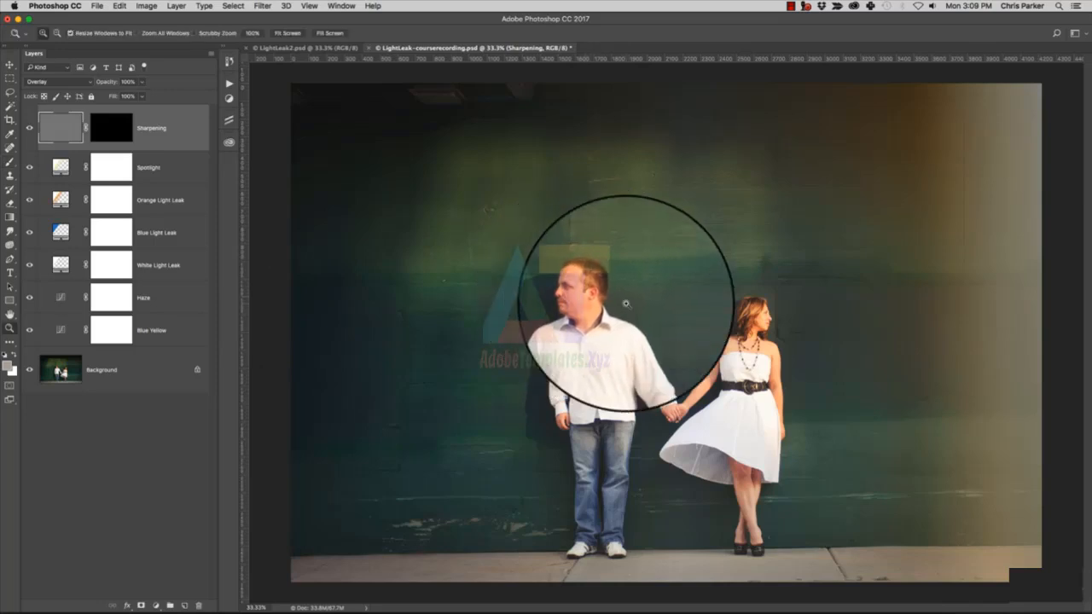
pyautogui.click(612, 305)
pyautogui.click(612, 305)
pyautogui.click(613, 305)
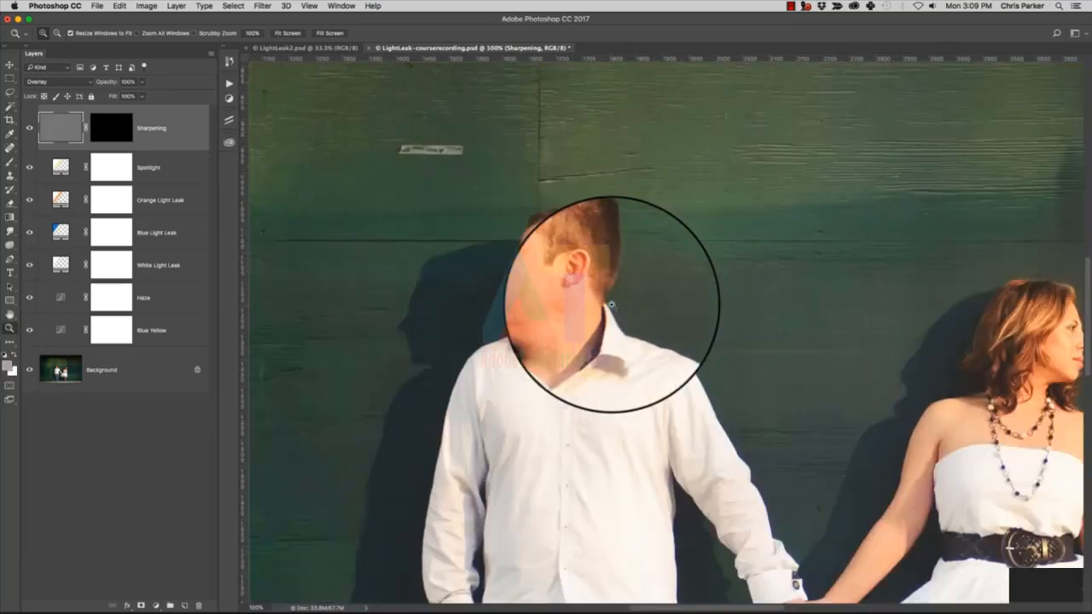
pyautogui.moveTo(695, 316); pyautogui.dragTo(592, 188)
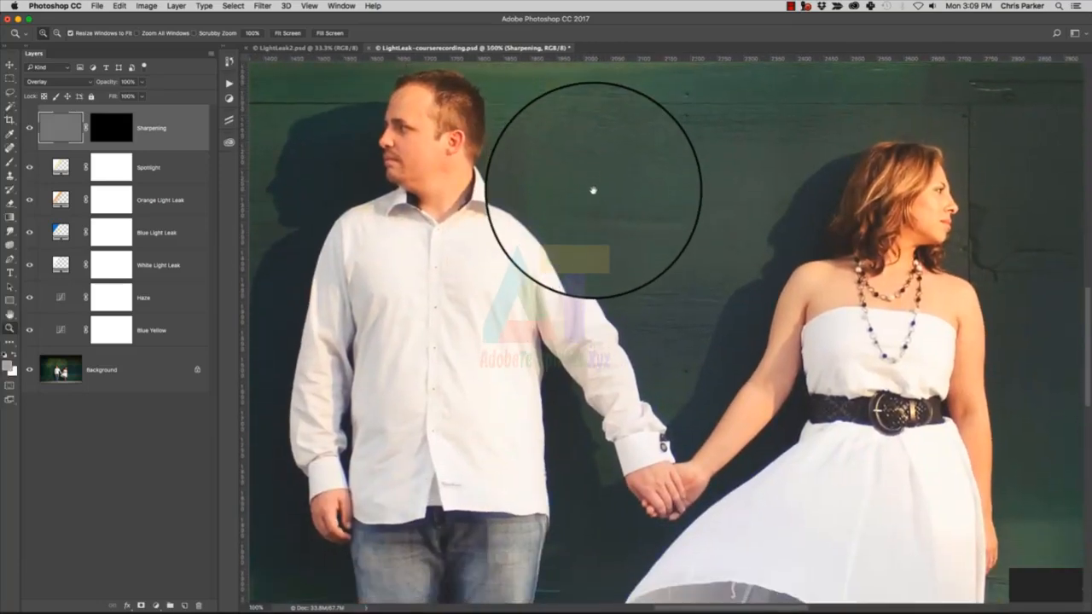
pyautogui.press('b')
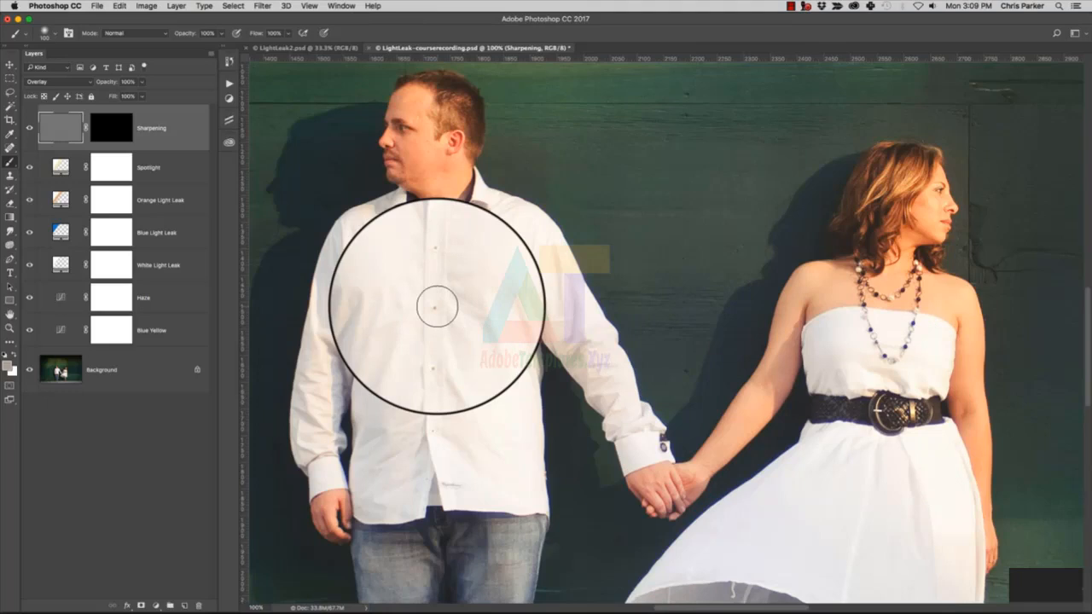
pyautogui.click(112, 135)
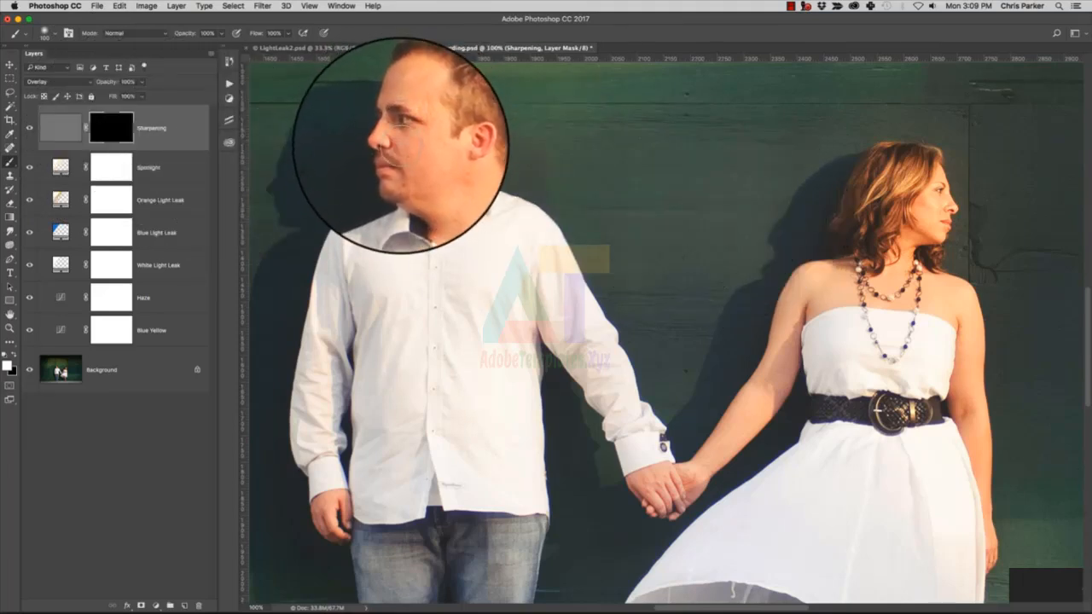
pyautogui.moveTo(401, 145)
pyautogui.mouseDown()
pyautogui.moveTo(430, 87)
pyautogui.moveTo(468, 124)
pyautogui.mouseUp()
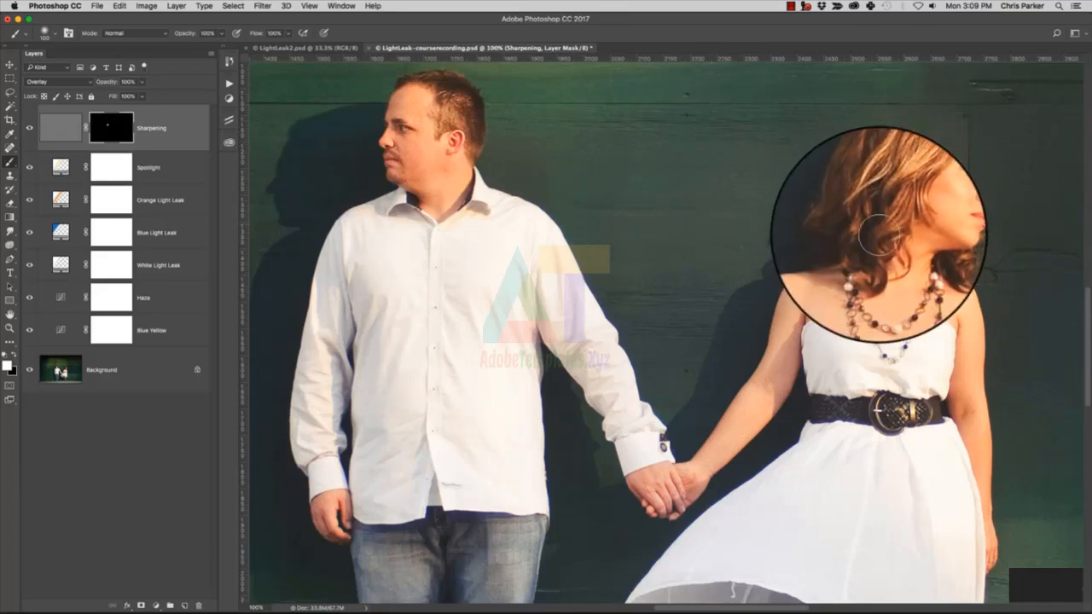
# Step: Paint white on the Sharpening mask over the woman's hair, necklace and shoes
pyautogui.moveTo(879, 235); pyautogui.dragTo(871, 239)
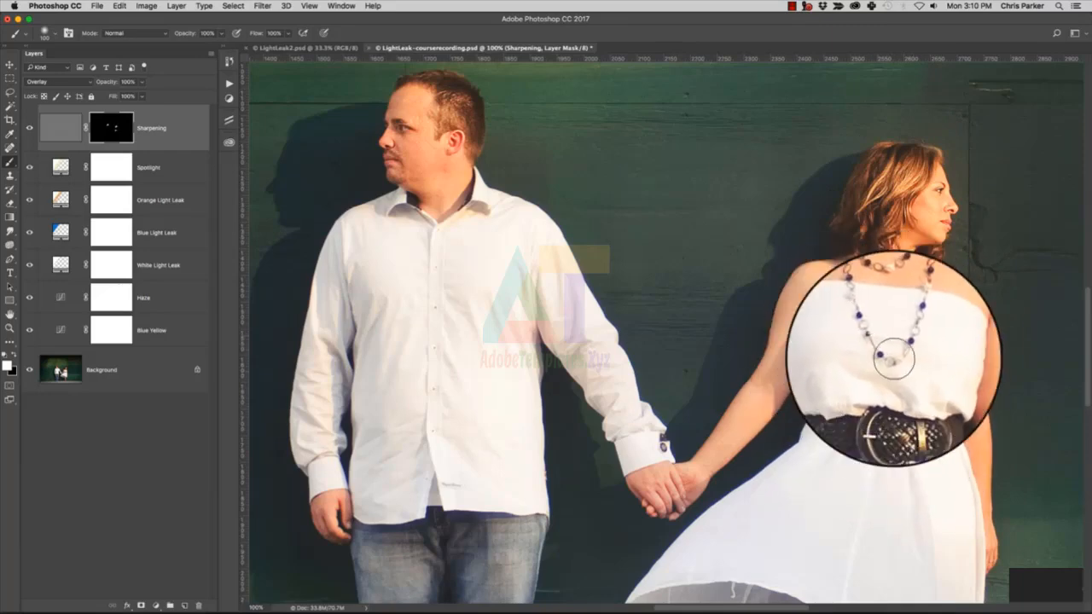
pyautogui.scroll(-6, 871, 487)
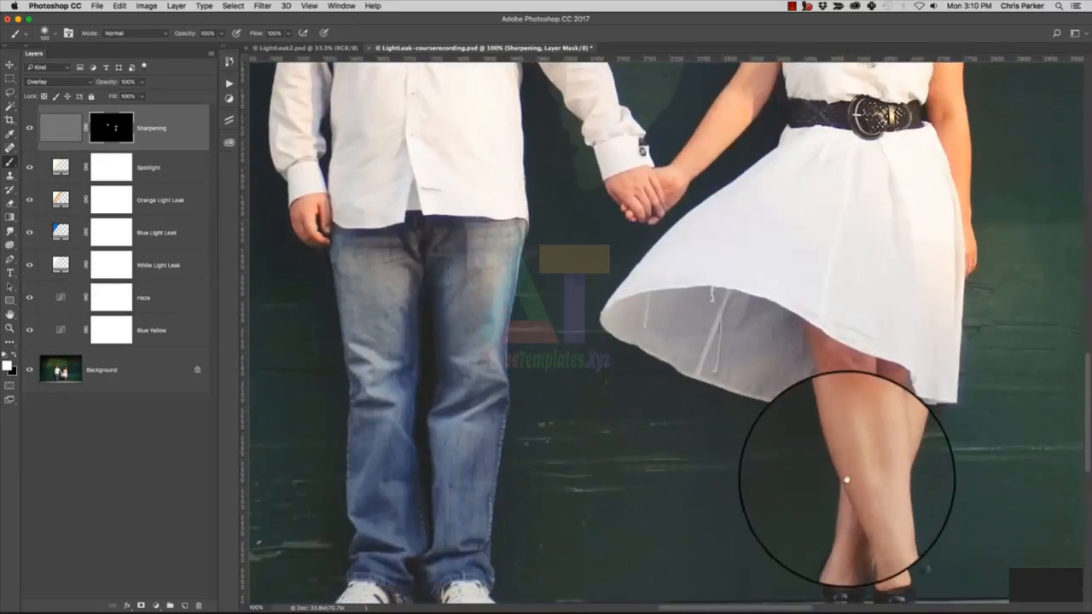
pyautogui.scroll(-4, 847, 480)
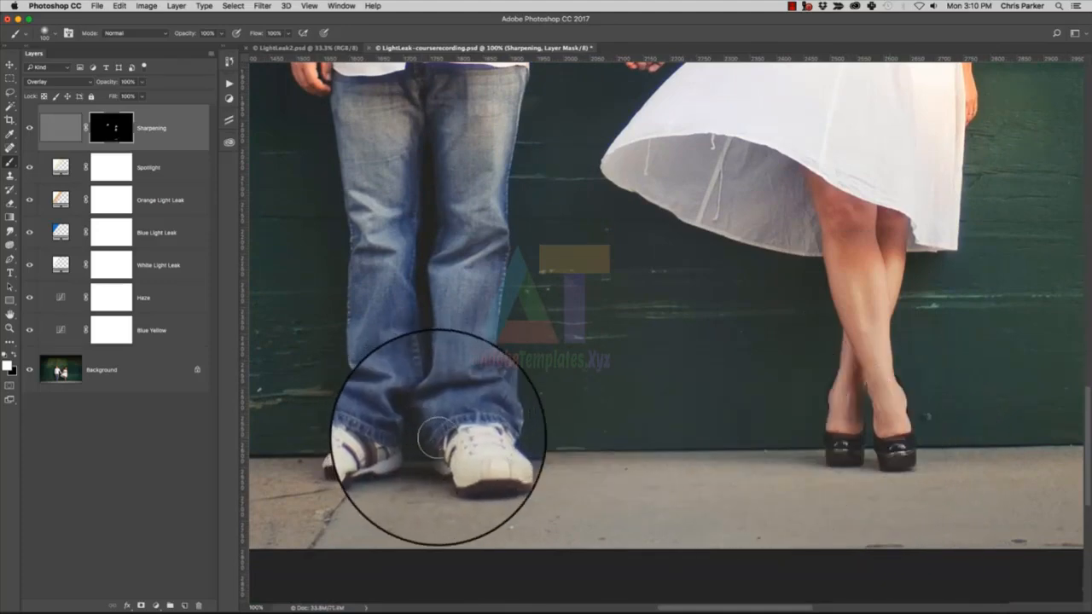
# Step: Paint white on the Sharpening mask over the man's shoes and check both figures for details left to sharpen
pyautogui.scroll(10, 431, 437)
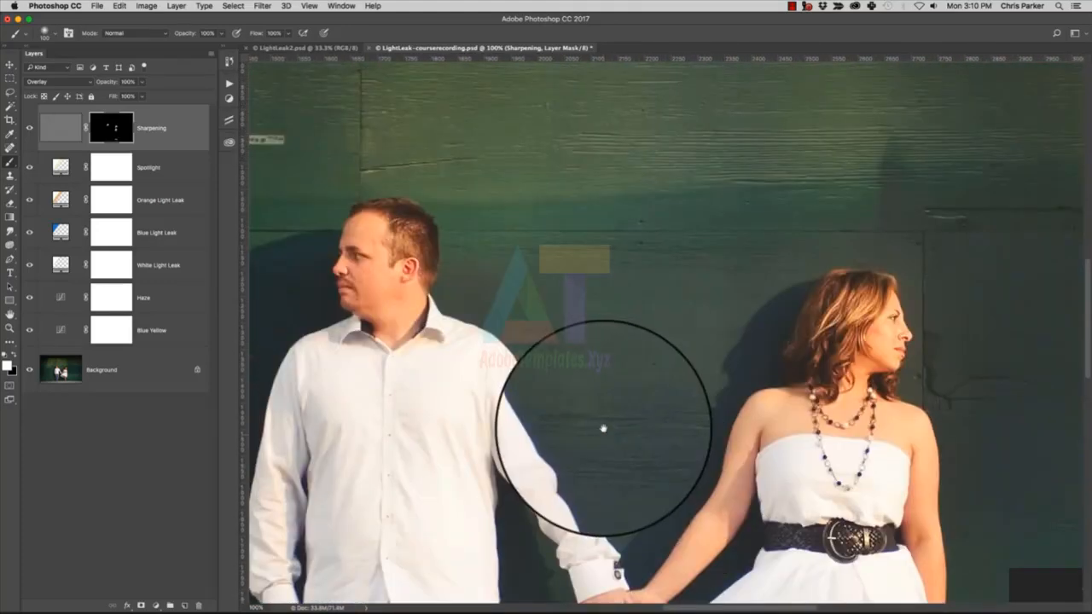
pyautogui.scroll(-3, 603, 428)
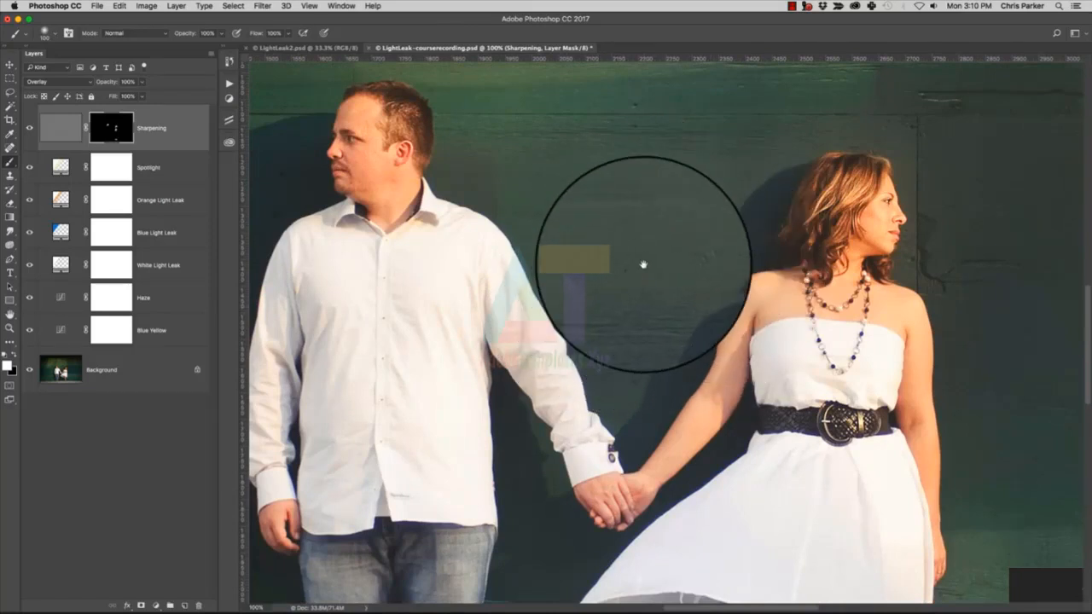
pyautogui.scroll(-4, 644, 341)
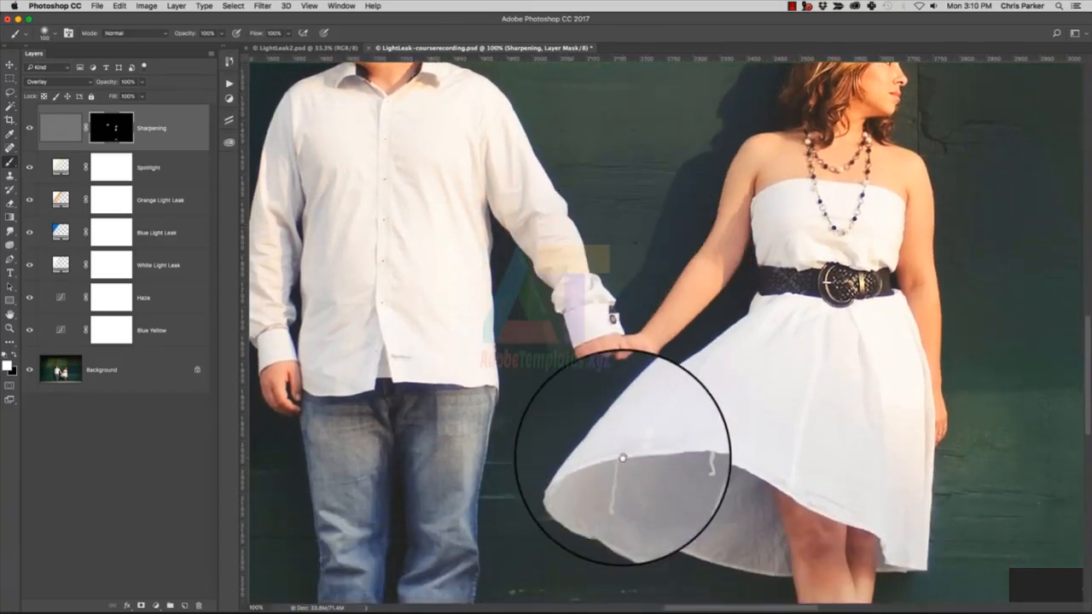
pyautogui.scroll(-7, 623, 459)
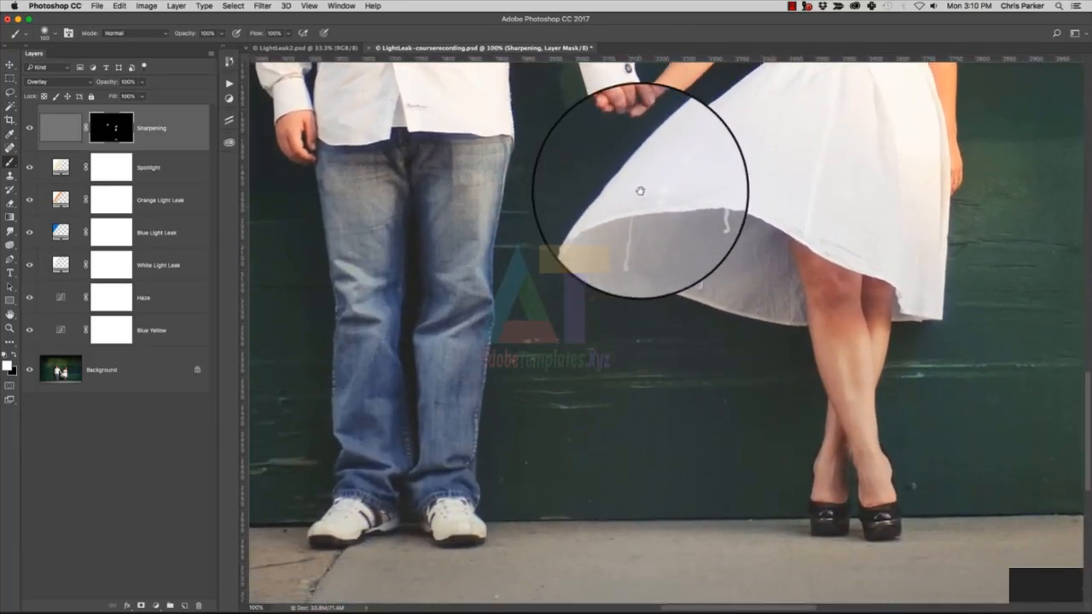
pyautogui.hscroll(-5, 640, 192)
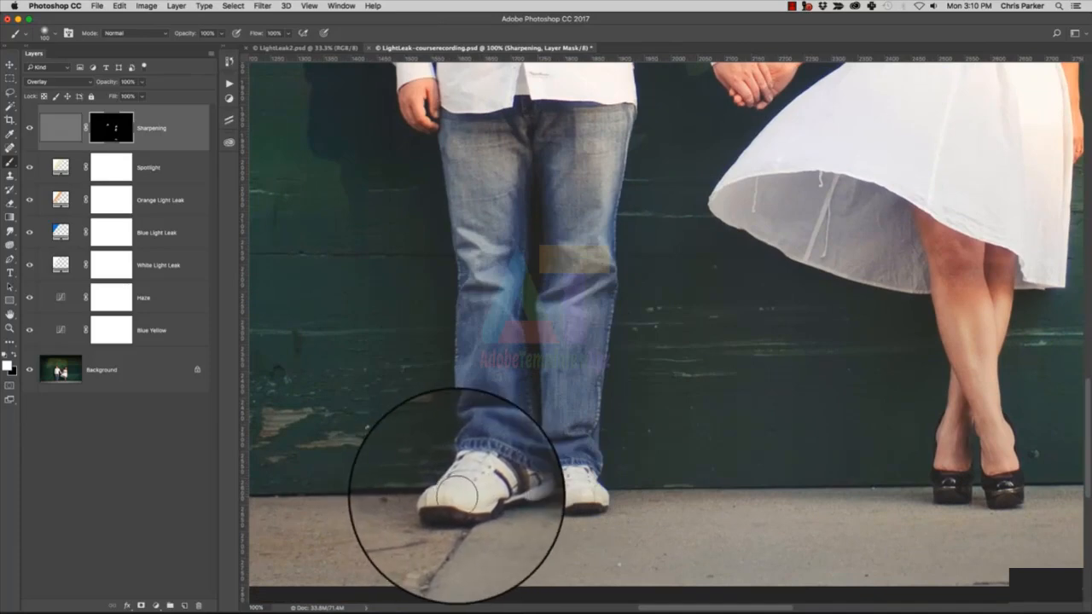
pyautogui.scroll(9, 589, 402)
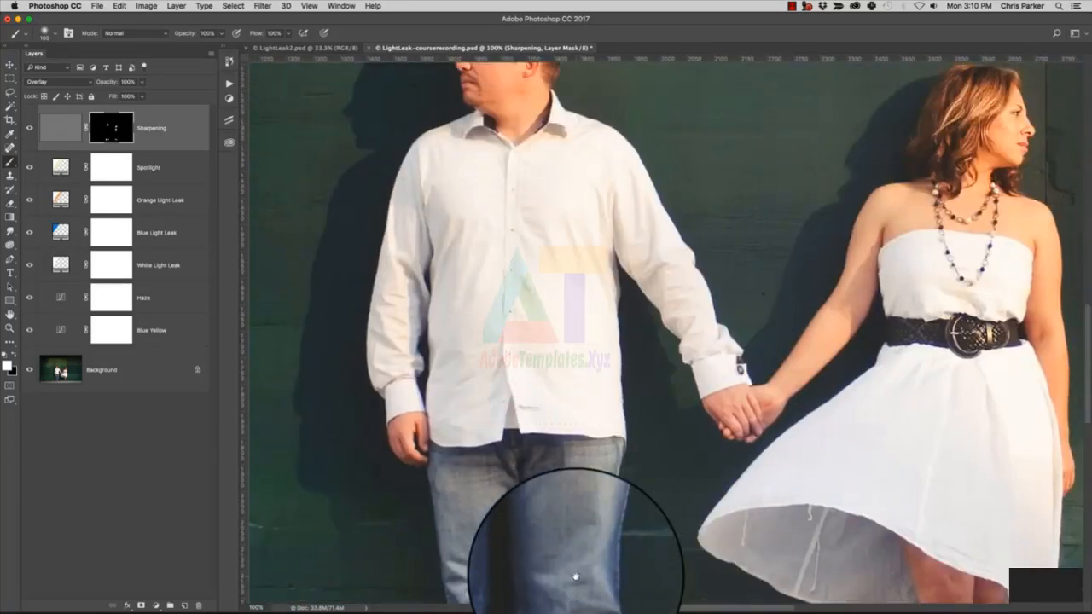
pyautogui.scroll(5, 560, 444)
pyautogui.hscroll(4, 524, 475)
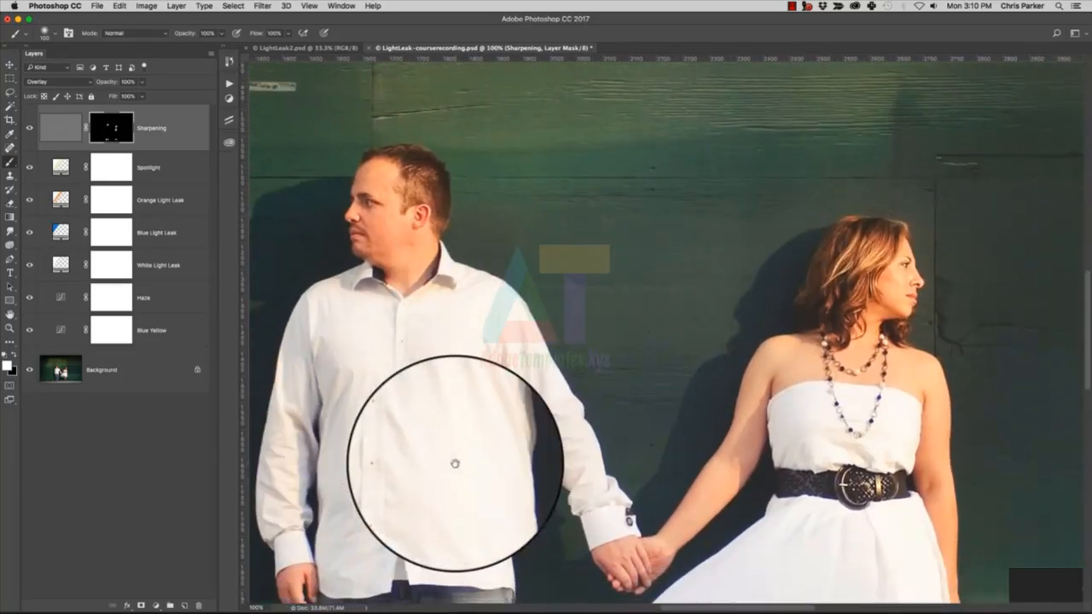
pyautogui.scroll(-1, 455, 464)
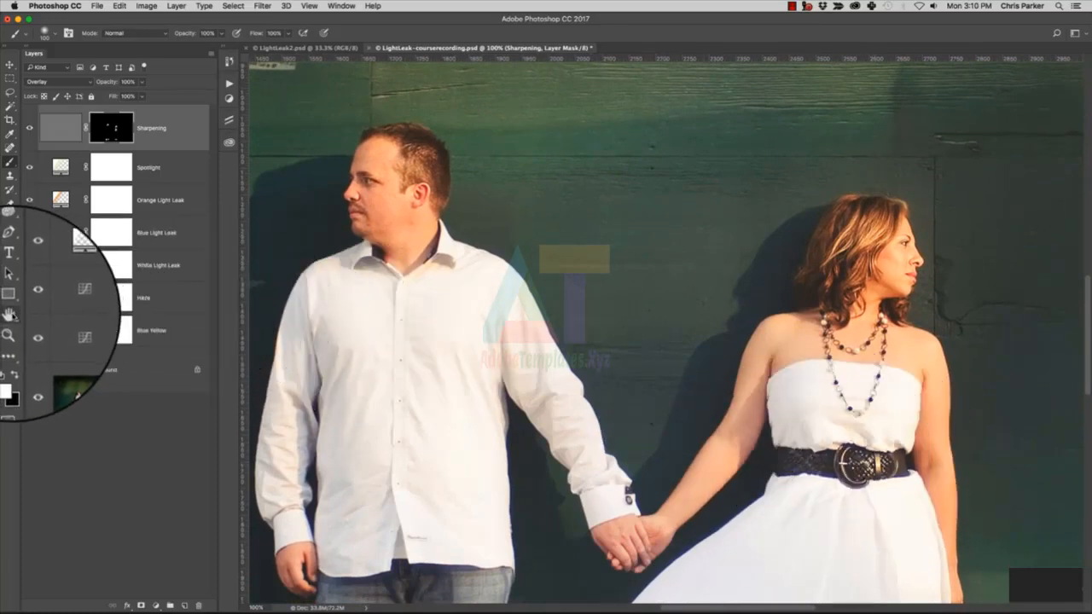
# Step: Fit the whole image in view and lower the Sharpening layer's opacity to 80%
pyautogui.doubleClick(8, 315)
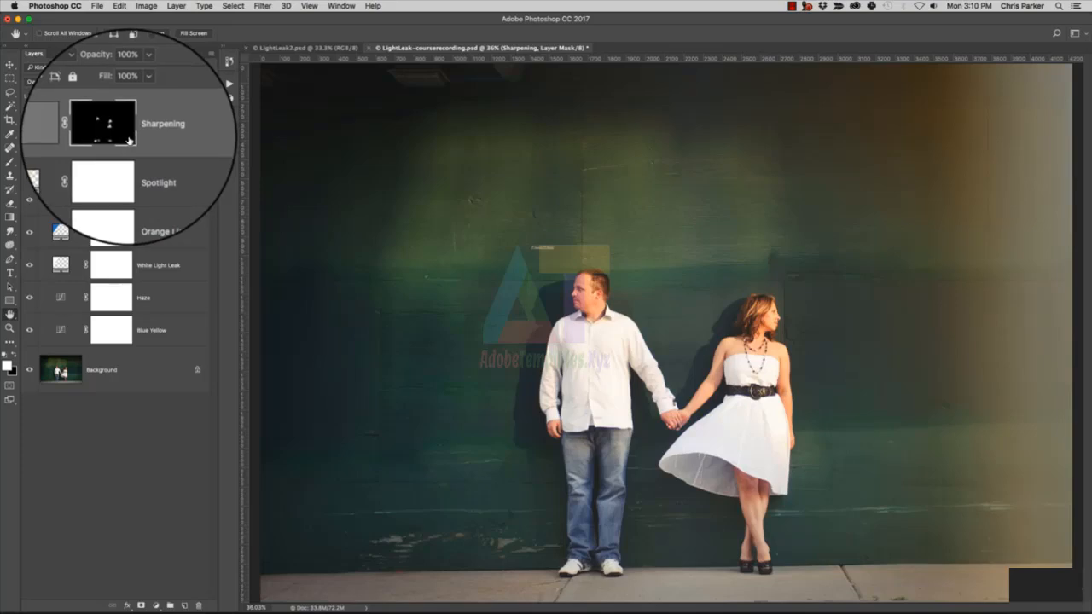
pyautogui.press('8')
pyautogui.press('9')
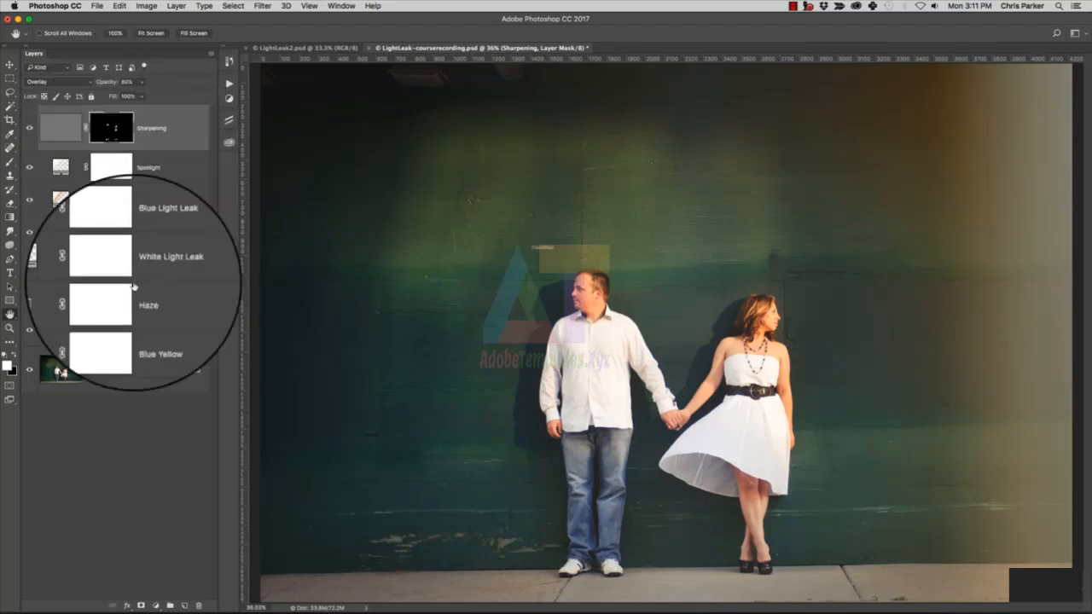
# Step: Add a Photo Filter adjustment layer above the Sharpening layer and set its filter to Sepia
pyautogui.click(156, 607)
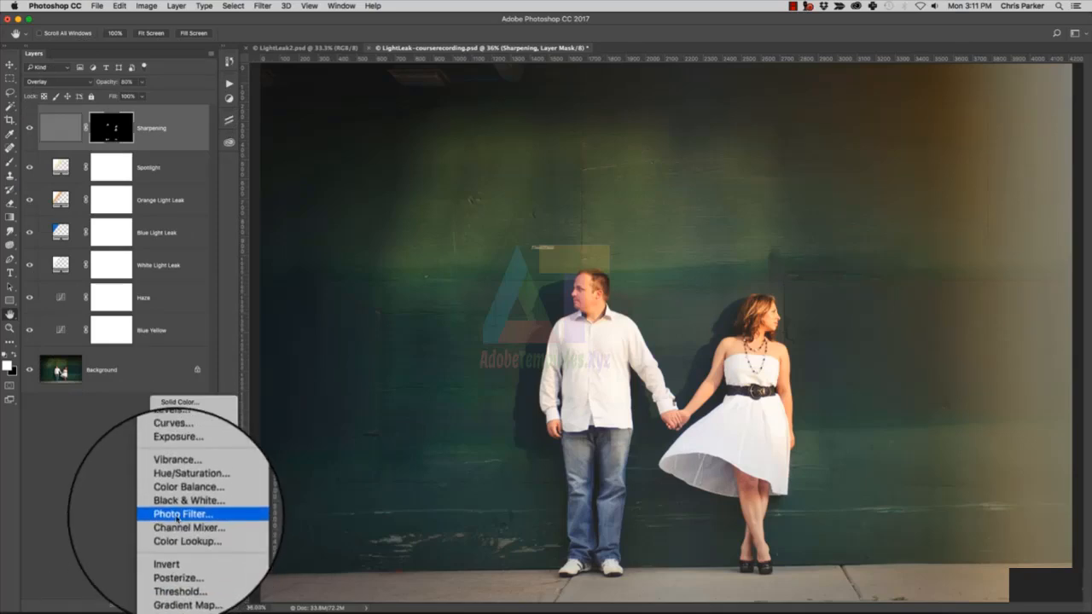
pyautogui.click(177, 516)
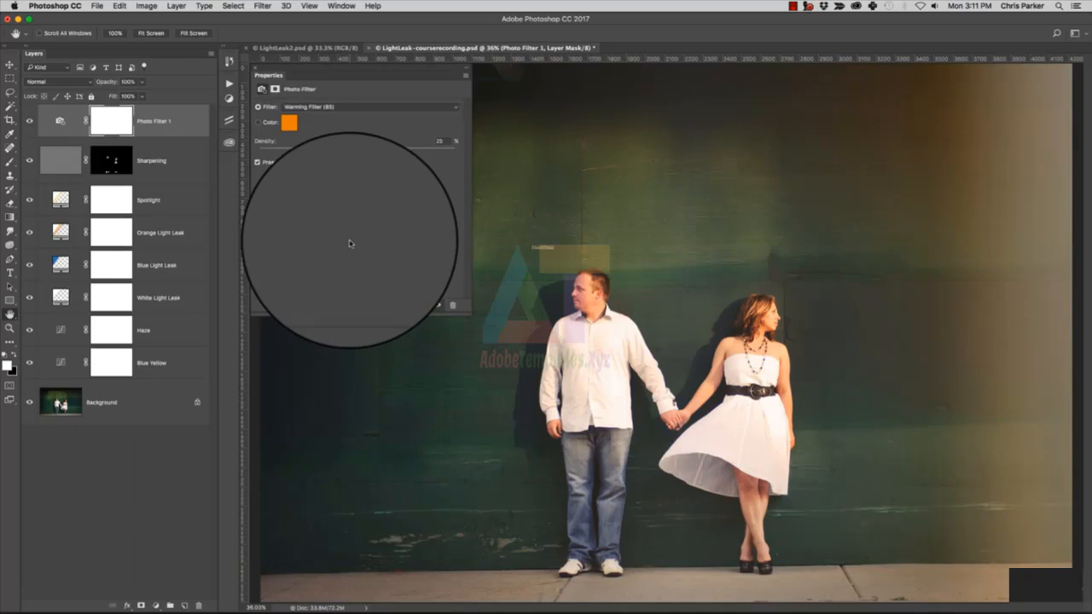
pyautogui.click(350, 107)
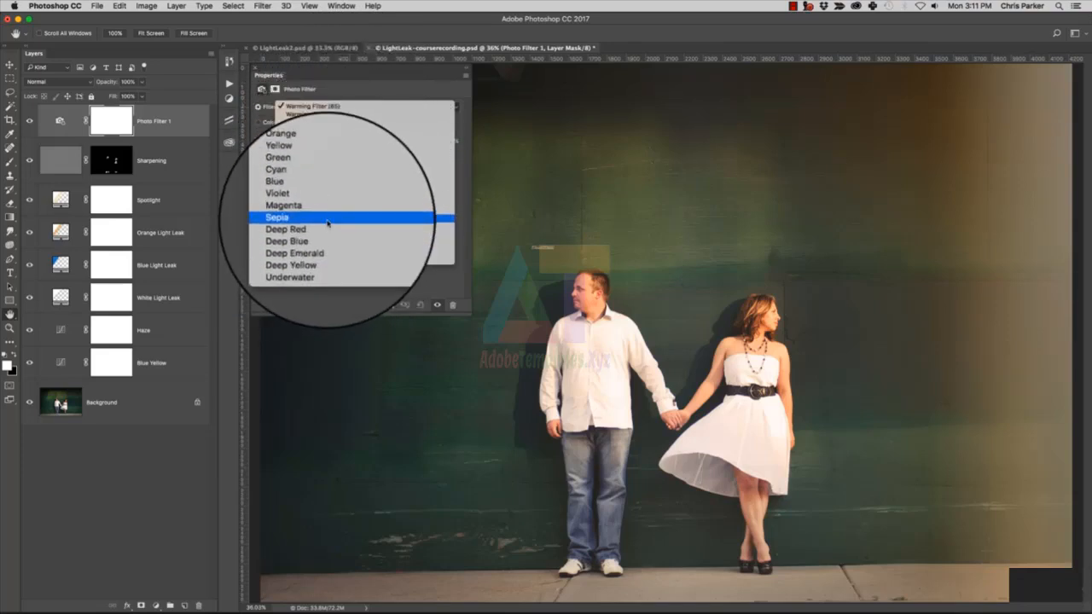
pyautogui.click(328, 220)
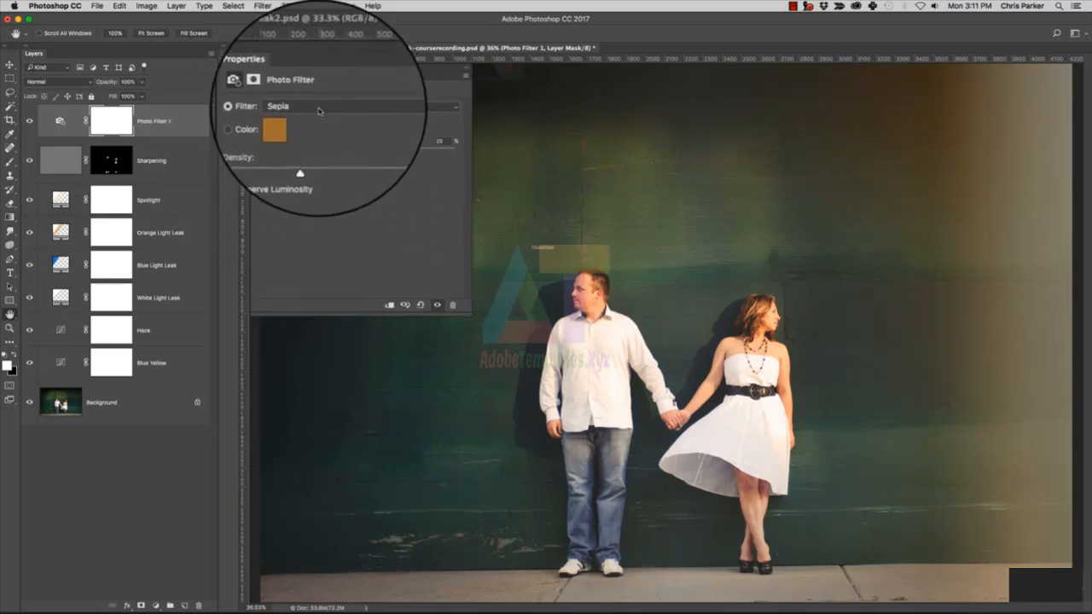
# Step: Try the brighter orange d78613 as a custom colour for the Photo Filter
pyautogui.click(274, 128)
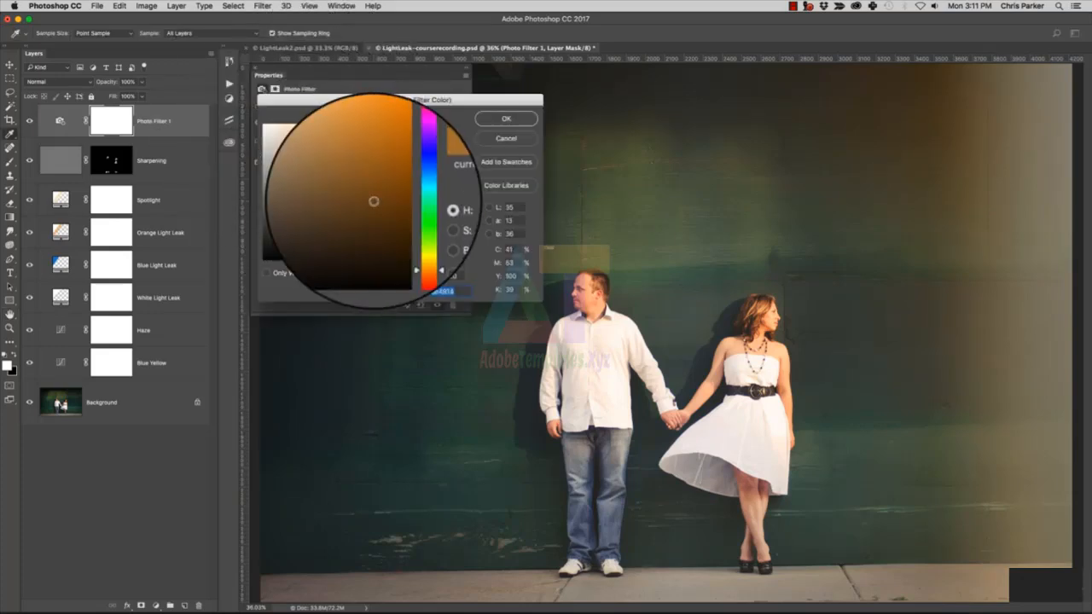
pyautogui.click(387, 145)
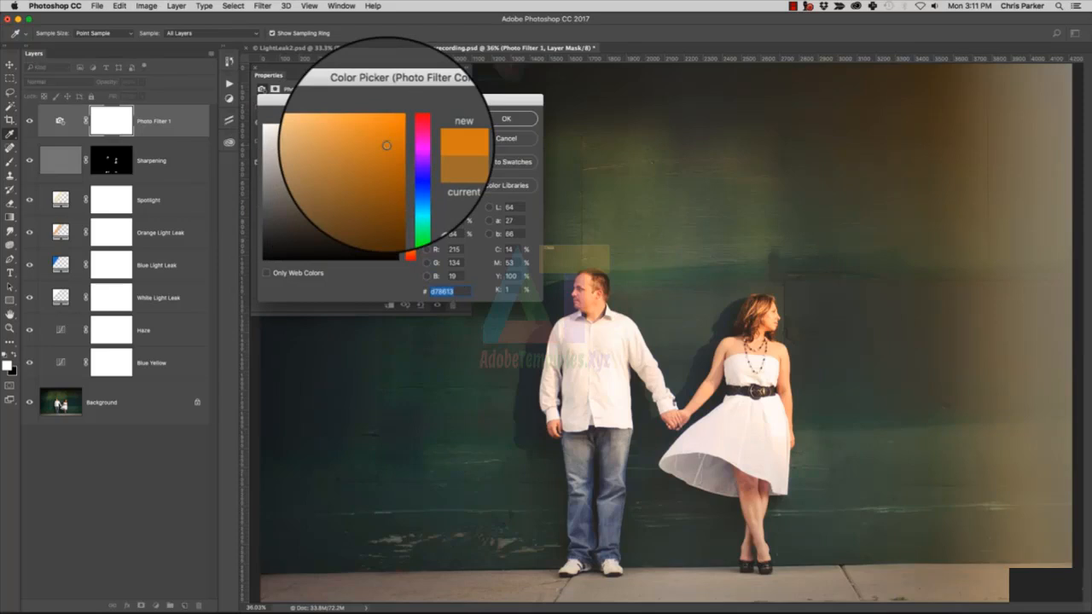
pyautogui.click(506, 119)
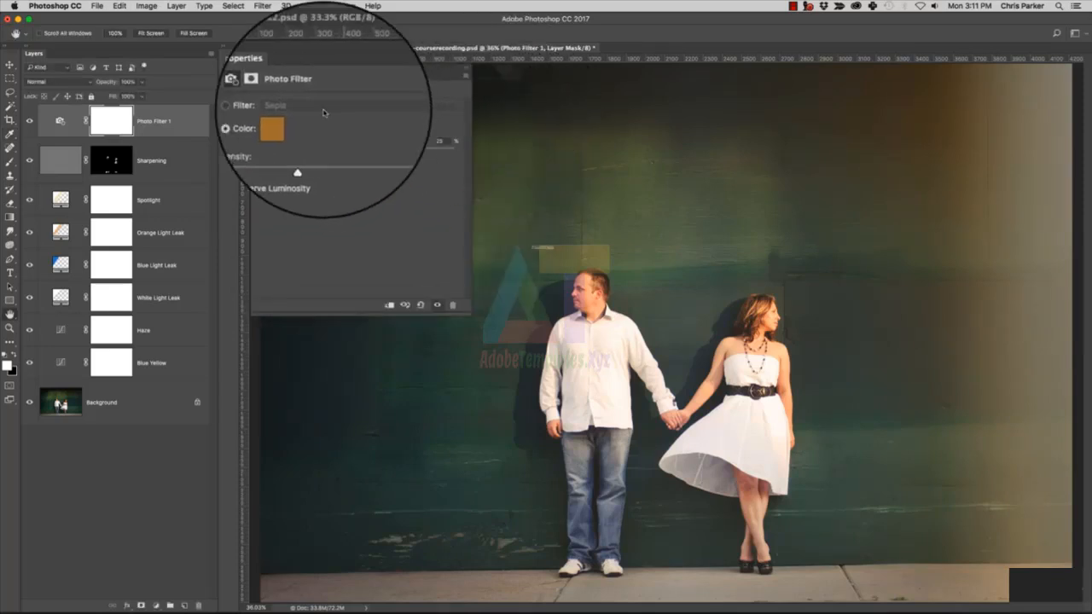
# Step: Switch the Photo Filter from the custom colour back to a preset and choose Warming Filter (85)
pyautogui.click(257, 105)
pyautogui.click(316, 107)
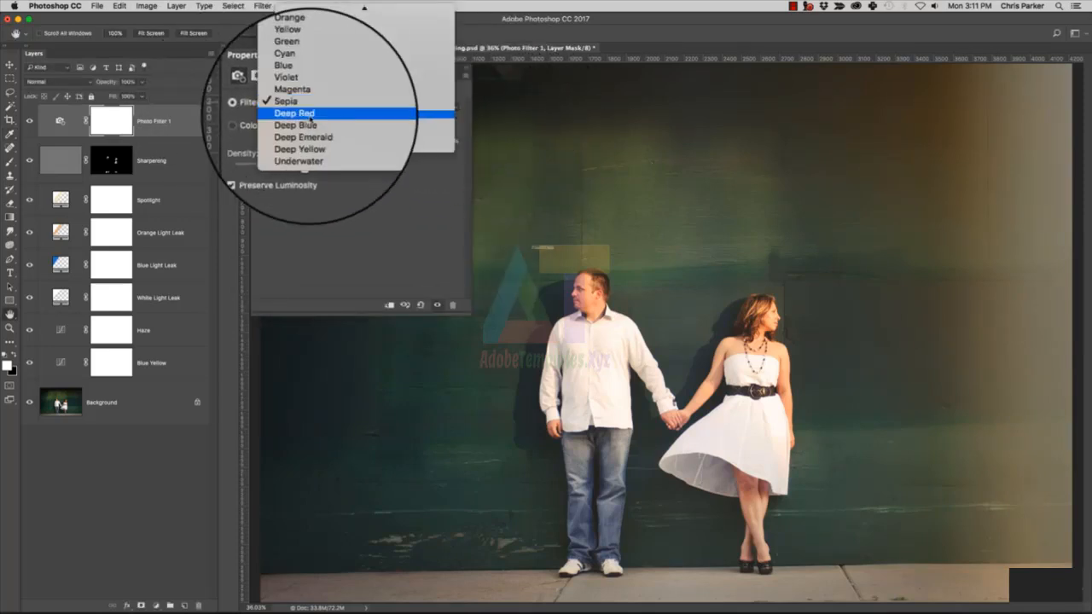
pyautogui.scroll(2, 311, 118)
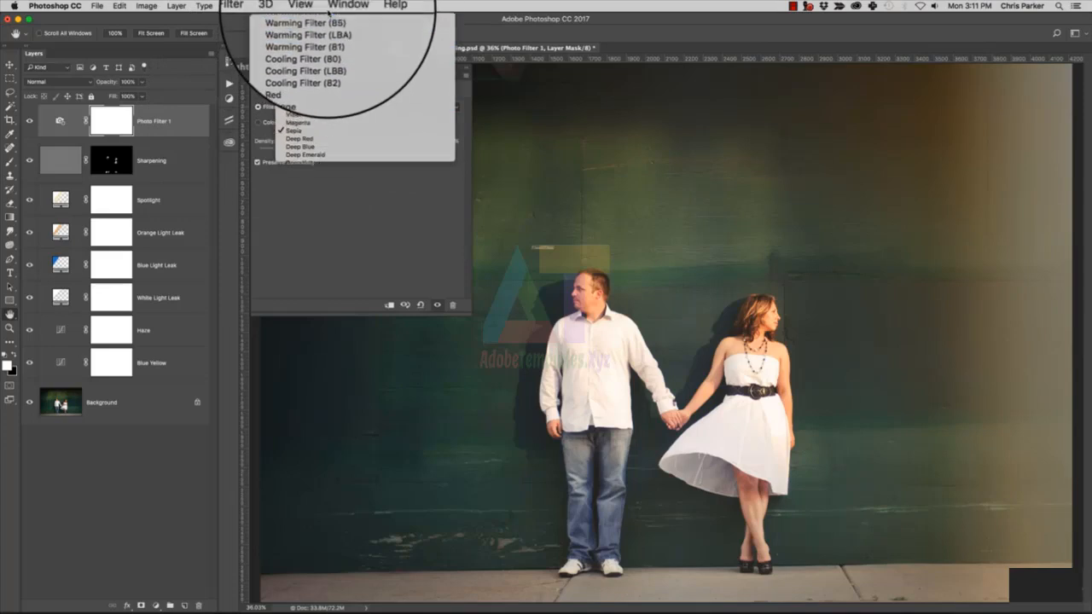
pyautogui.click(324, 18)
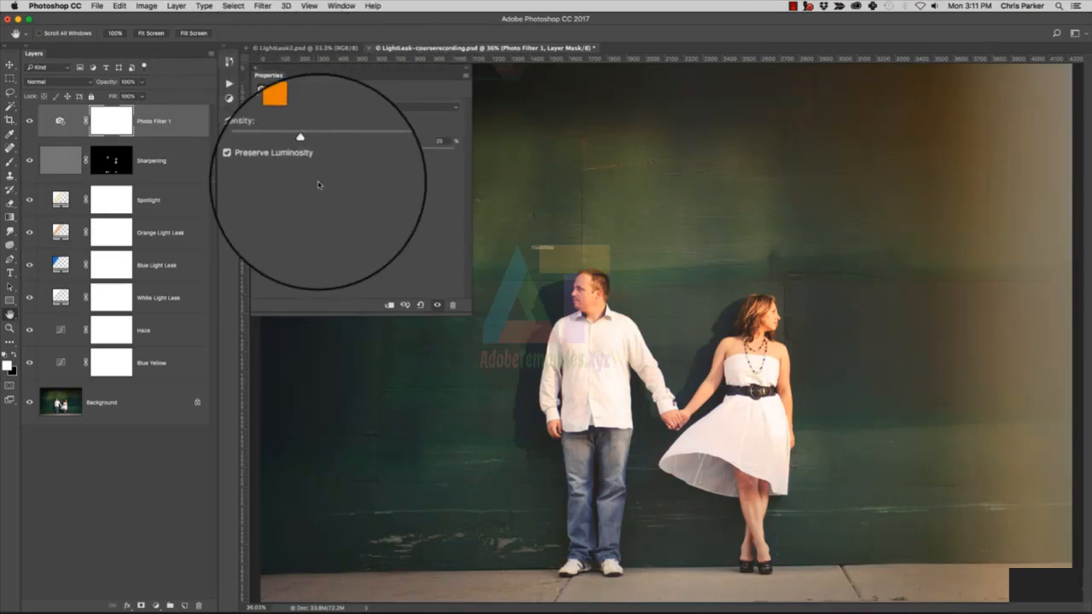
# Step: Preview the Photo Filter without Preserve Luminosity and at a much stronger density, restoring the option and 25% density
pyautogui.click(258, 164)
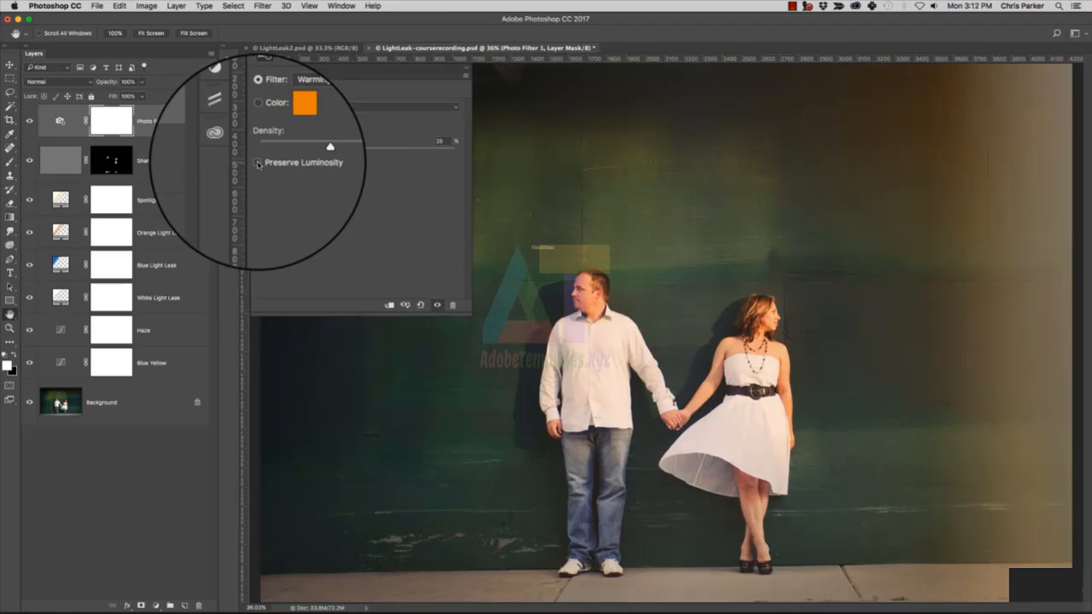
pyautogui.click(259, 164)
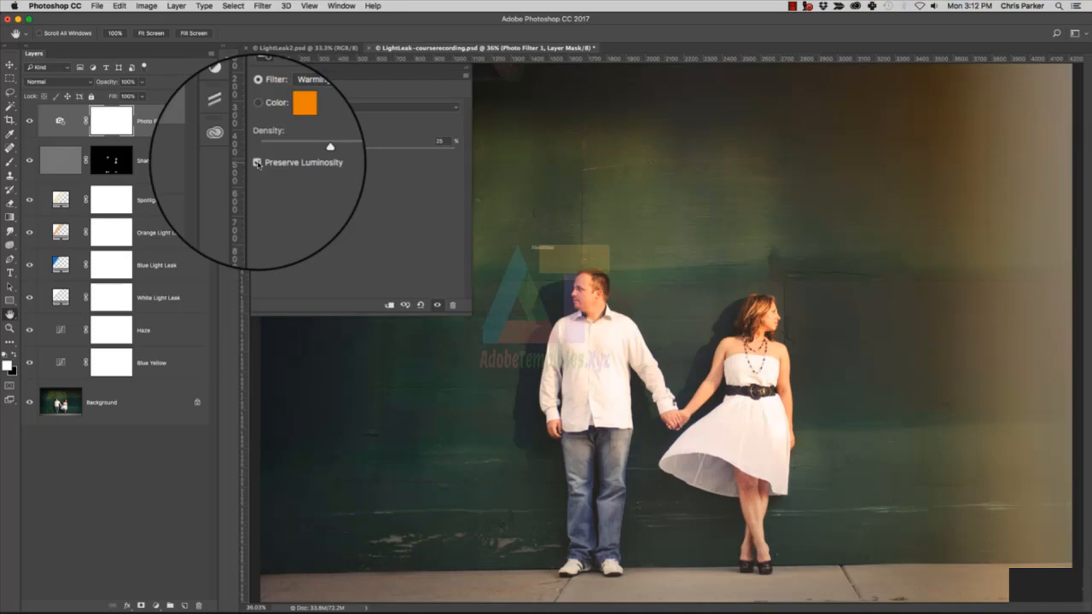
pyautogui.click(259, 164)
pyautogui.click(258, 164)
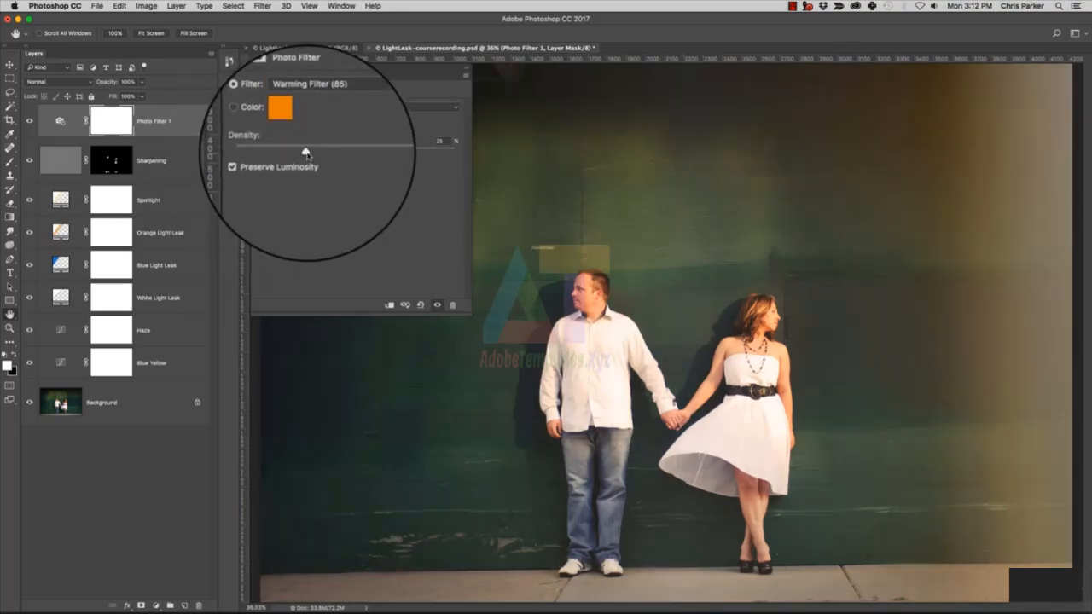
pyautogui.moveTo(306, 152); pyautogui.dragTo(430, 167)
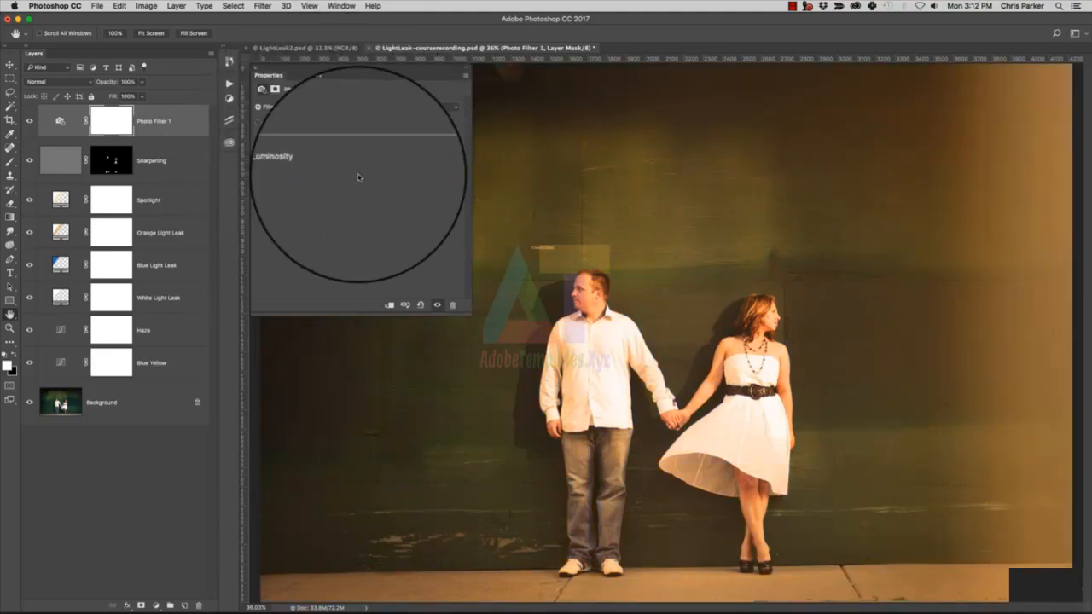
pyautogui.moveTo(430, 153); pyautogui.dragTo(306, 152)
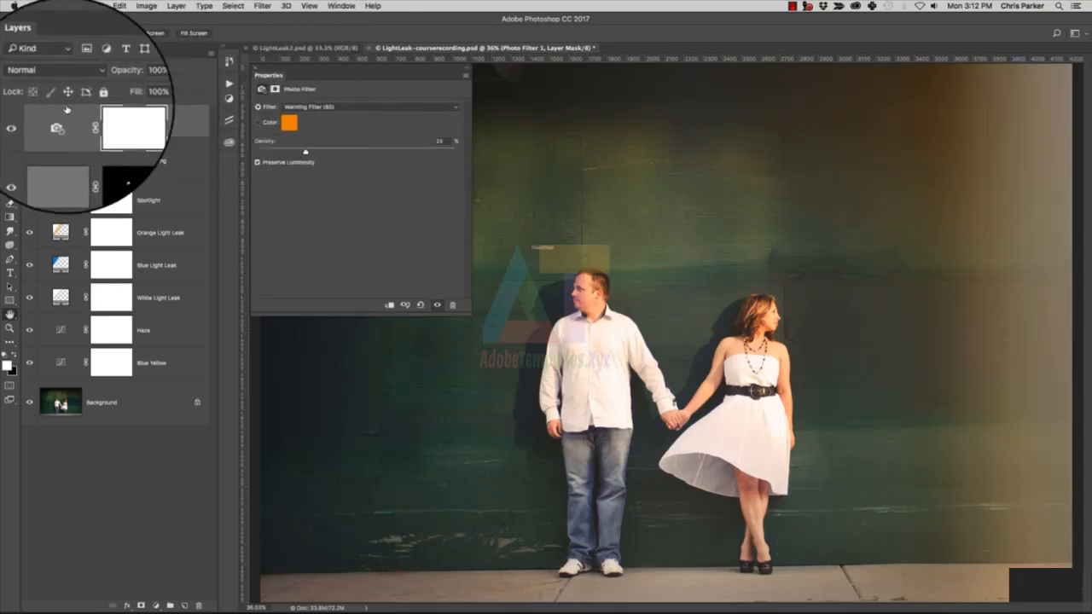
# Step: Compare the photo with the Photo Filter layer hidden and shown, closing the adjustment's settings
pyautogui.click(30, 122)
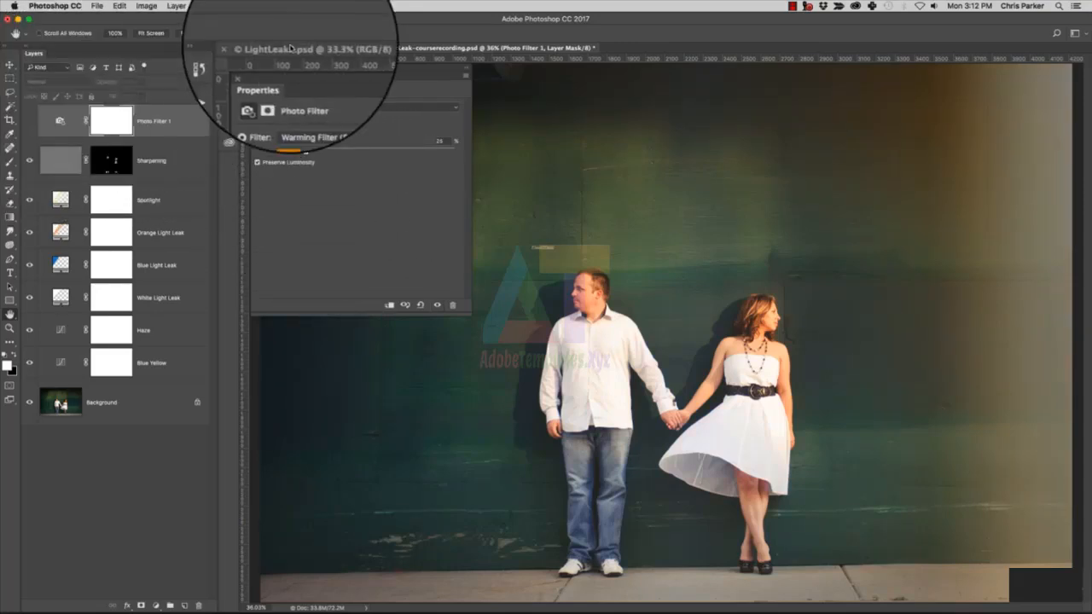
pyautogui.click(254, 69)
pyautogui.click(30, 122)
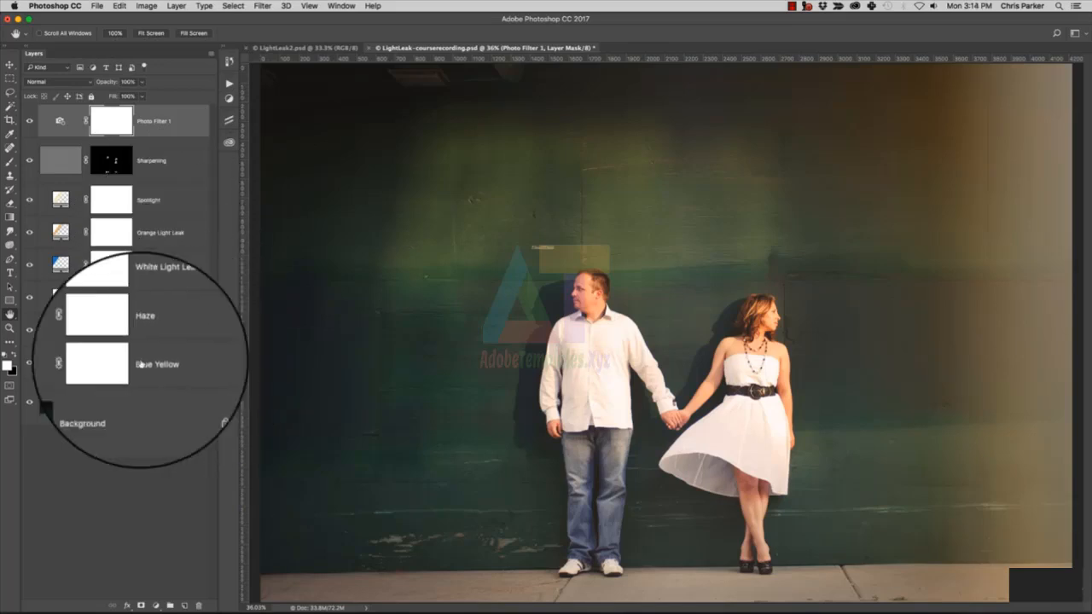
# Step: Group all layers from the Photo Filter down to Blue Yellow and toggle the group's visibility to compare before and after
pyautogui.keyDown('shift'); pyautogui.click(192, 365); pyautogui.keyUp('shift')
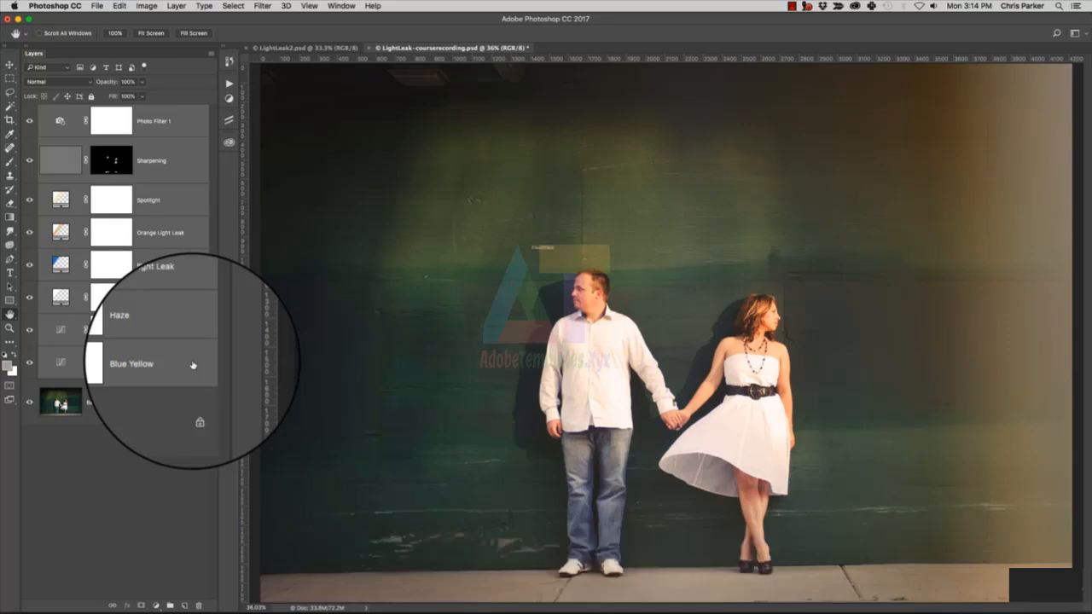
pyautogui.press('super+g')
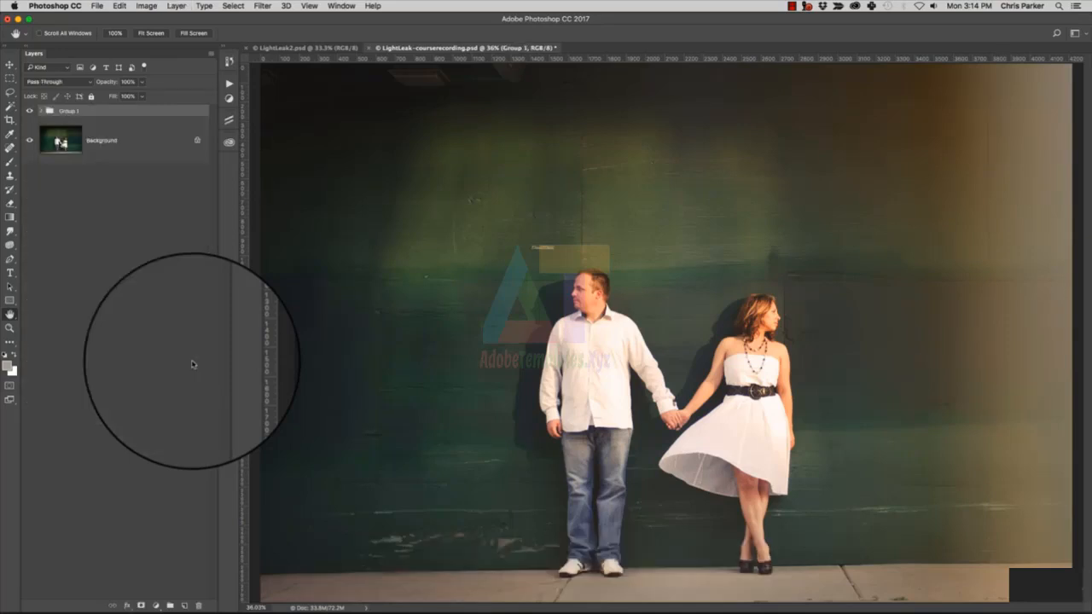
pyautogui.click(29, 111)
pyautogui.click(29, 111)
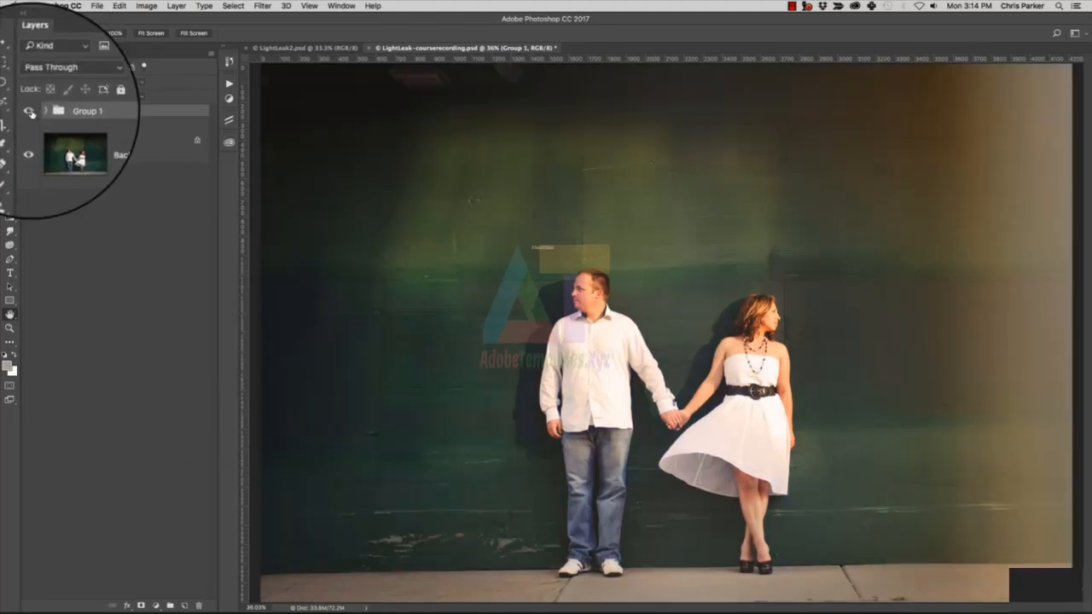
pyautogui.click(29, 111)
pyautogui.click(29, 111)
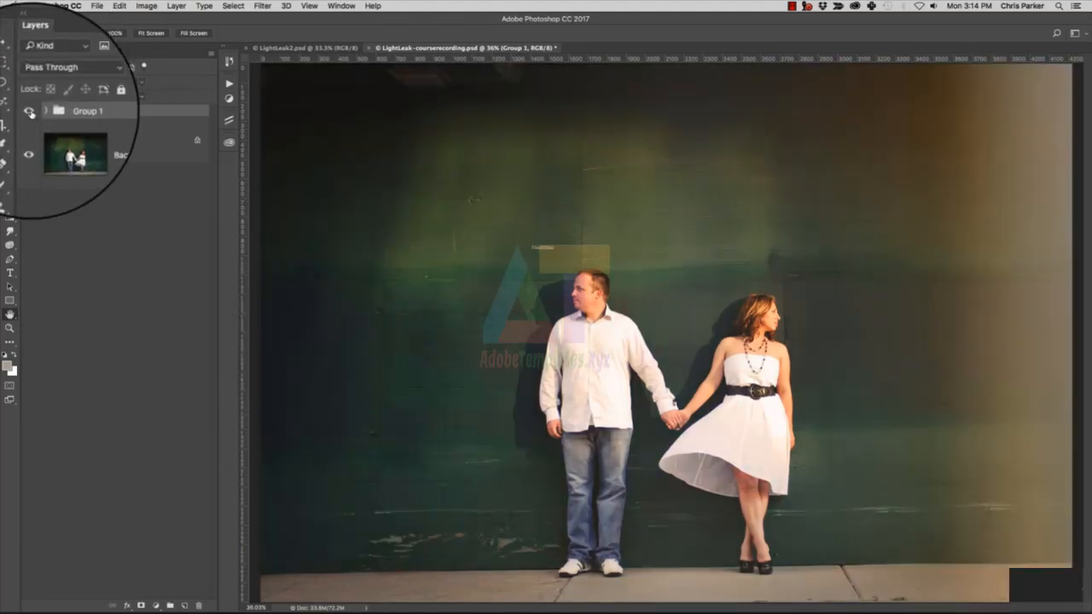